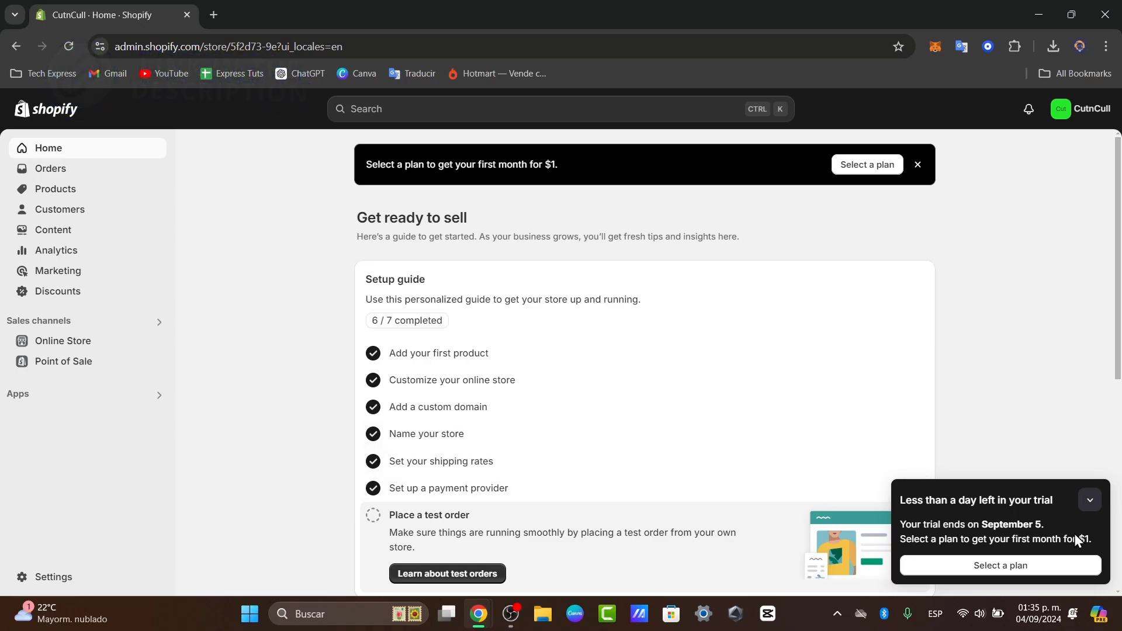
Dismiss the trial reminder and open Settings > Payments, showing Stripe active and PayPal incomplete.
{"action": "left_click", "coordinate": [1089, 501]}
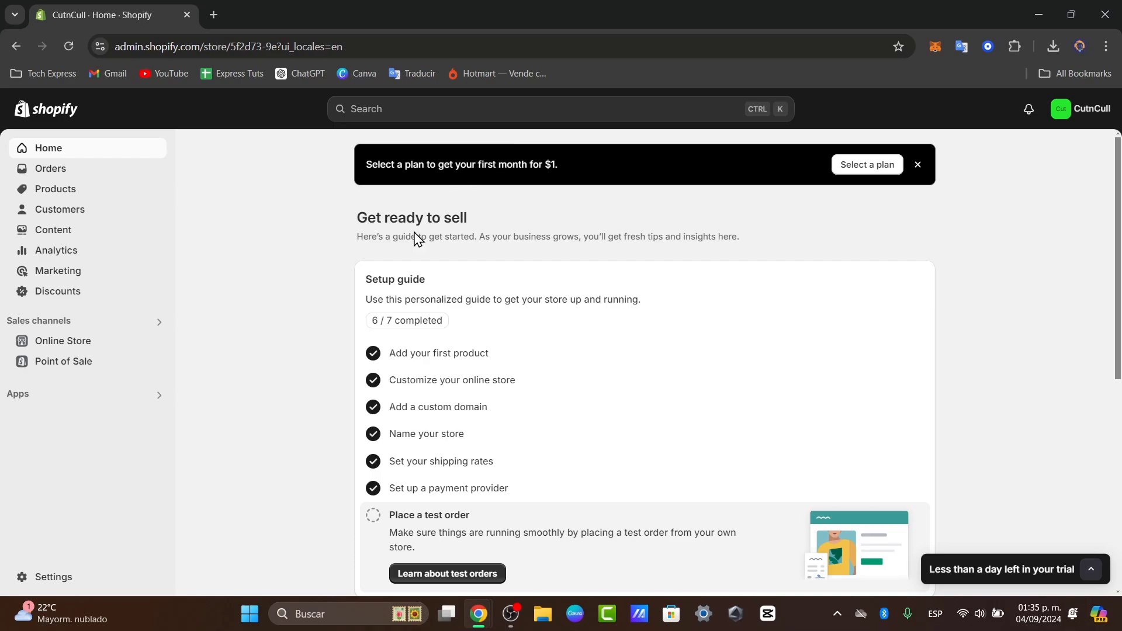
{"action": "left_click", "coordinate": [74, 580]}
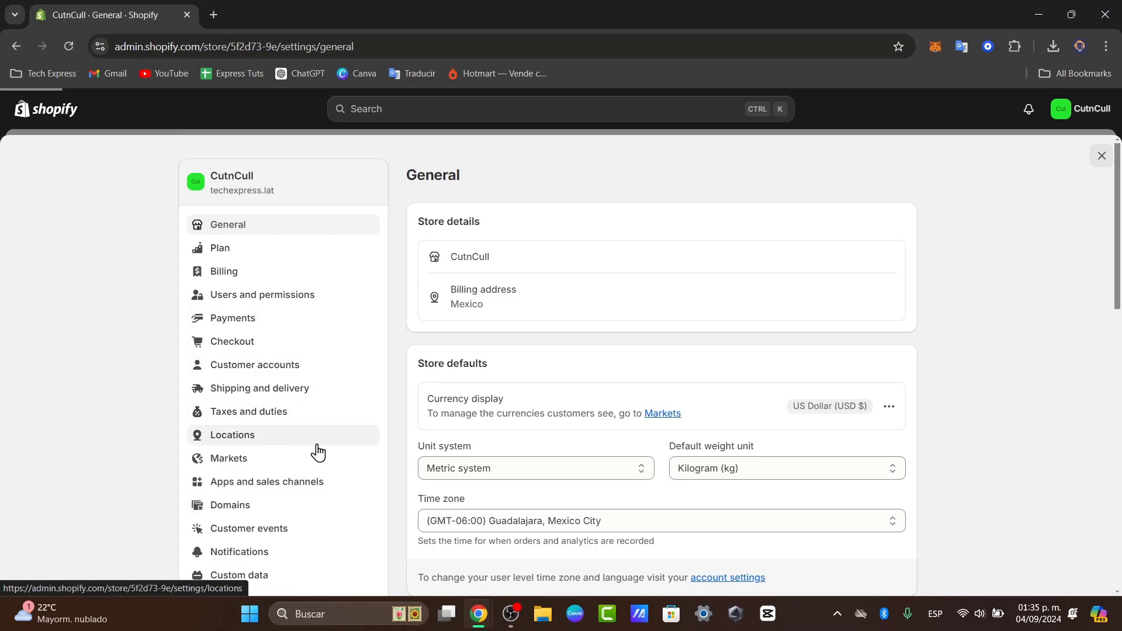
{"action": "left_click", "coordinate": [339, 318]}
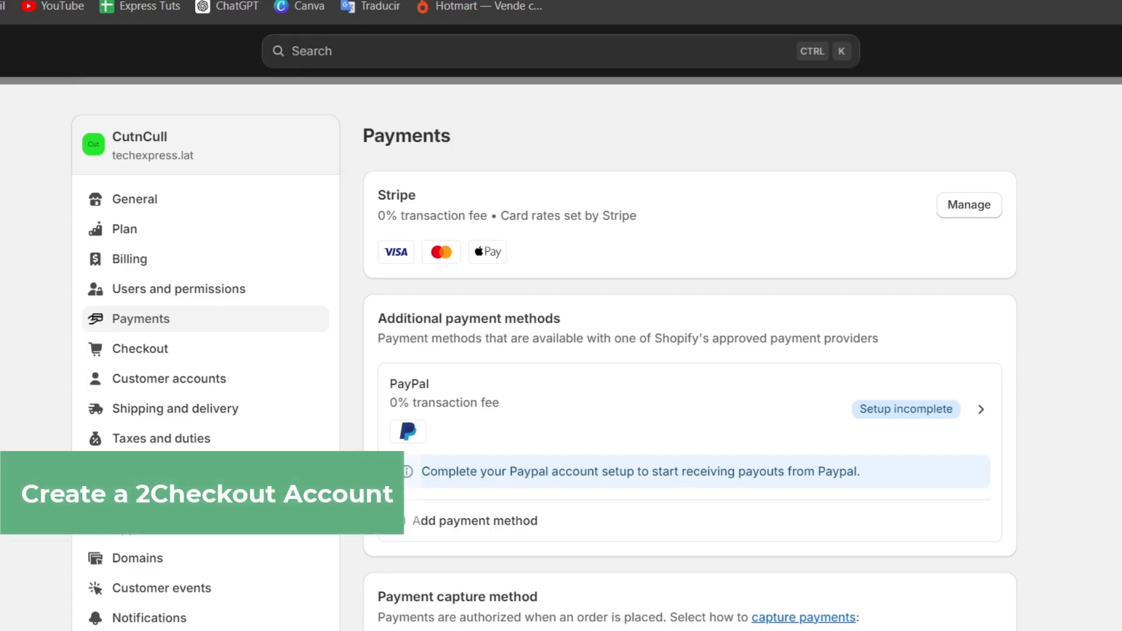
Search Google for 2checkout in a new tab and open the official 2Checkout website.
{"action": "key", "text": "ctrl+t"}
{"action": "type", "text": "2chou"}
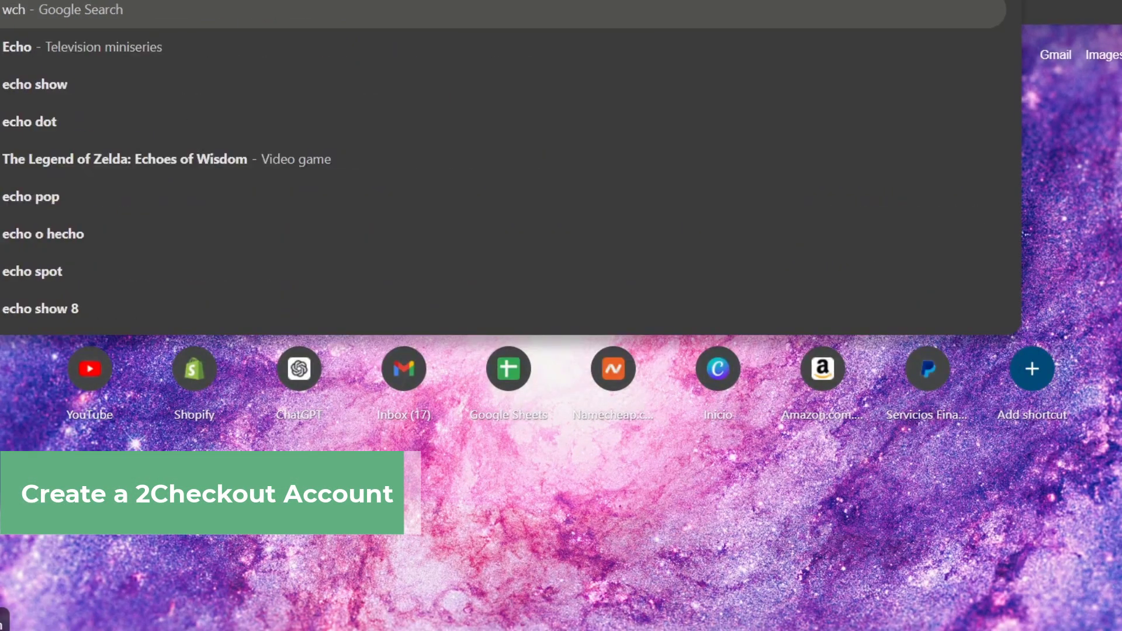
{"action": "key", "text": "BackSpace"}
{"action": "key", "text": "BackSpace"}
{"action": "type", "text": "eckout"}
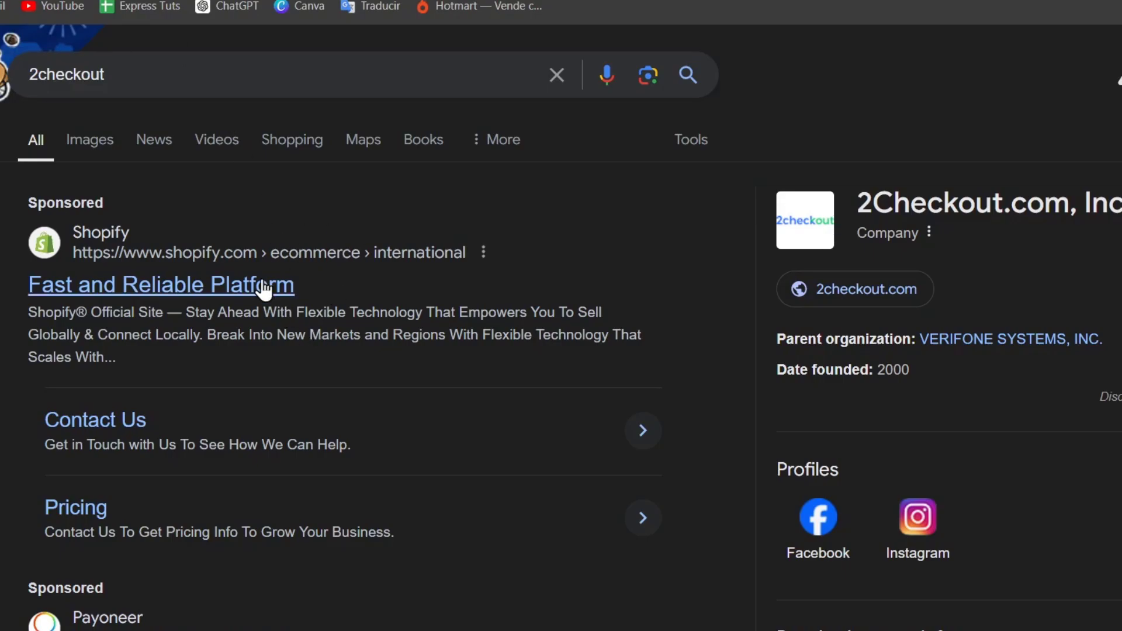
{"action": "scroll", "coordinate": [267, 301], "scroll_direction": "down", "scroll_amount": 10}
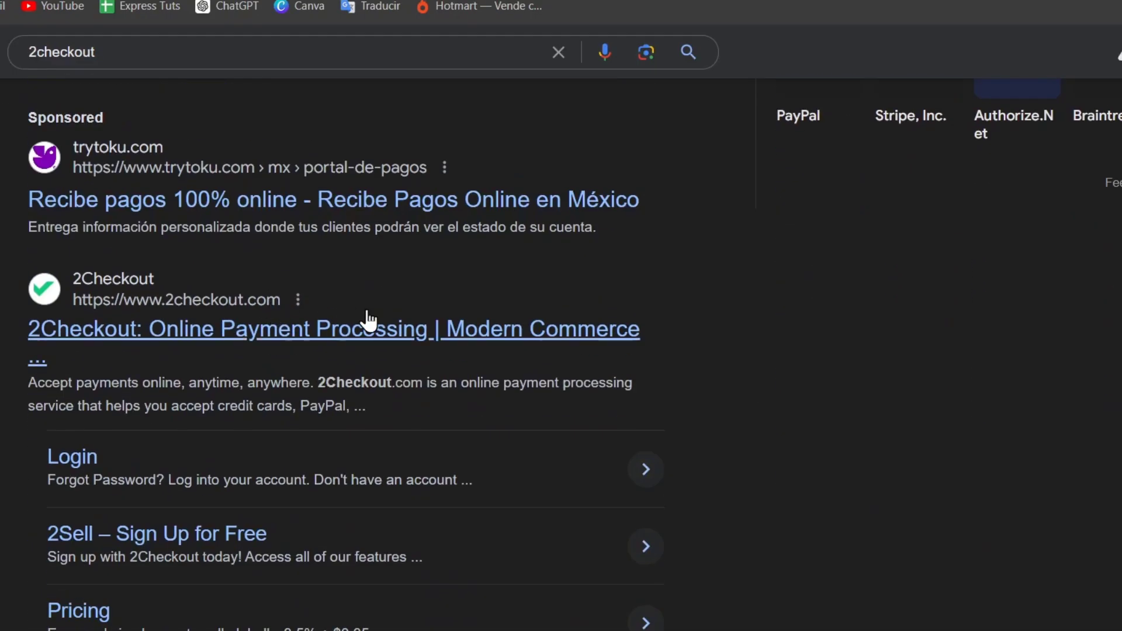
{"action": "left_click", "coordinate": [344, 349]}
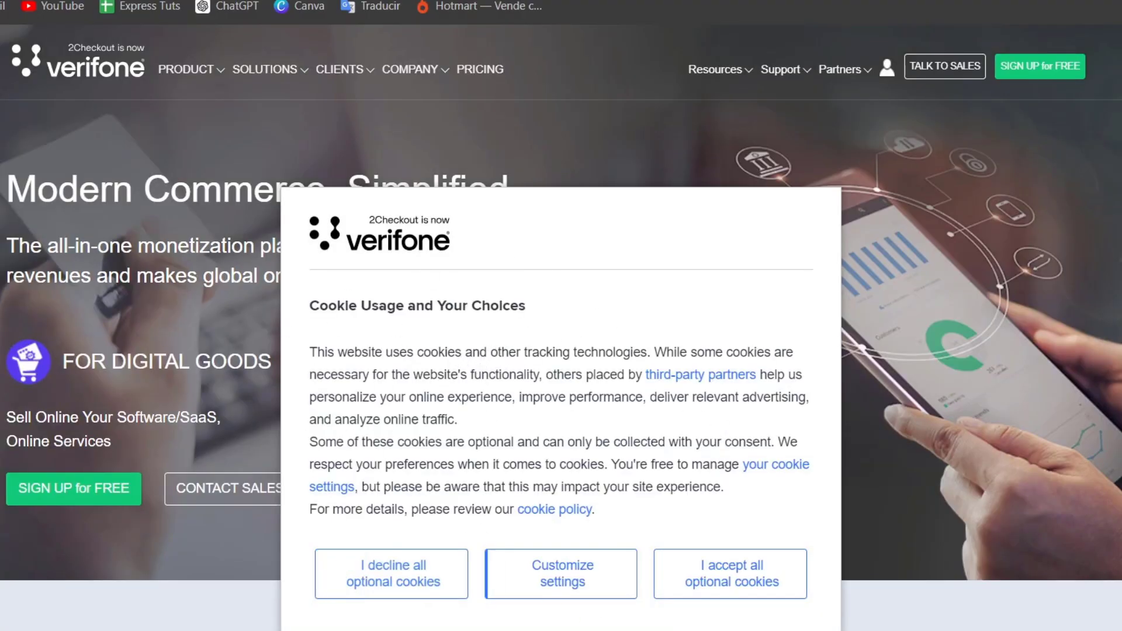
Accept all optional cookies on the 2Checkout (Verifone) site.
{"action": "left_click", "coordinate": [722, 594]}
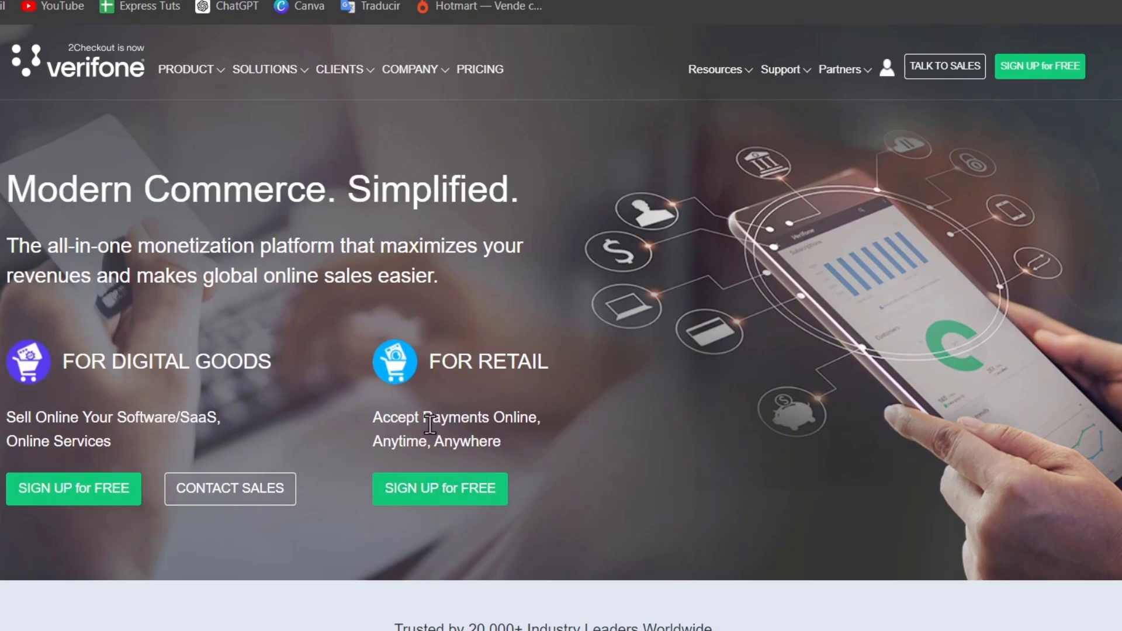
Start the free retail sign-up and fill in name, password and website, closing the webinar popup.
{"action": "left_click", "coordinate": [402, 486]}
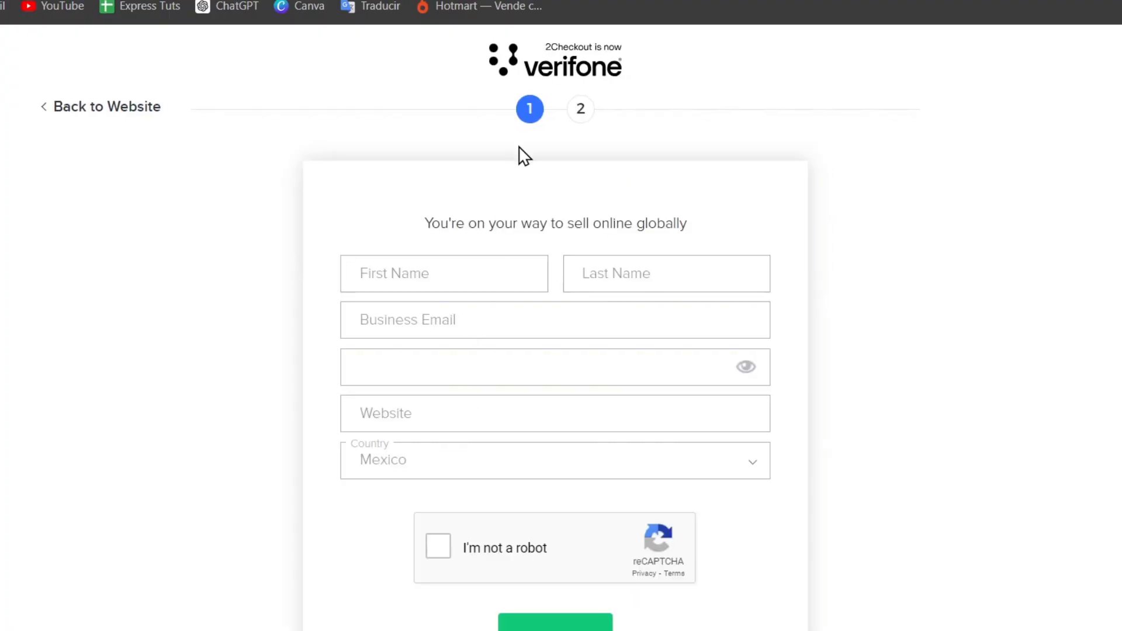
{"action": "left_click", "coordinate": [506, 257]}
{"action": "left_click", "coordinate": [621, 262]}
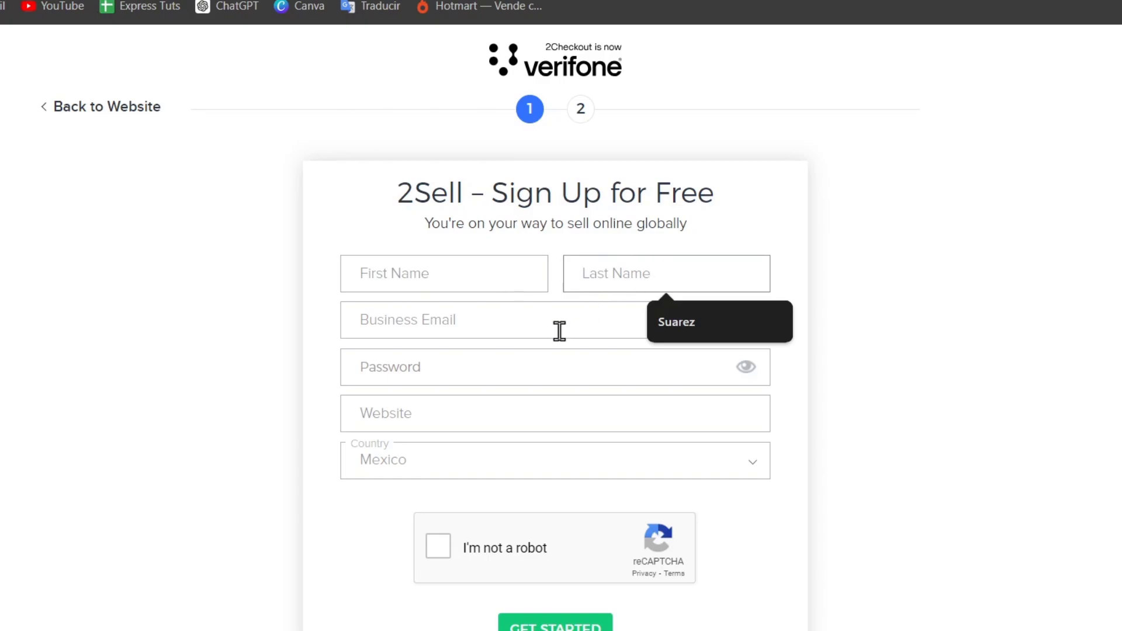
{"action": "left_click", "coordinate": [538, 370]}
{"action": "left_click", "coordinate": [408, 412]}
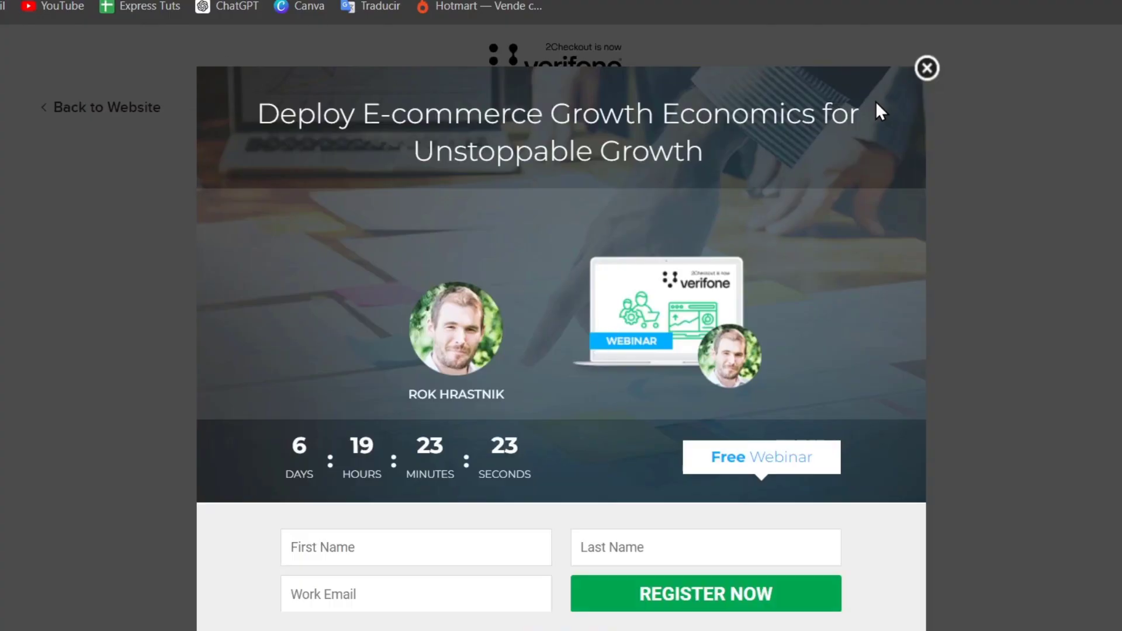
{"action": "left_click", "coordinate": [927, 68]}
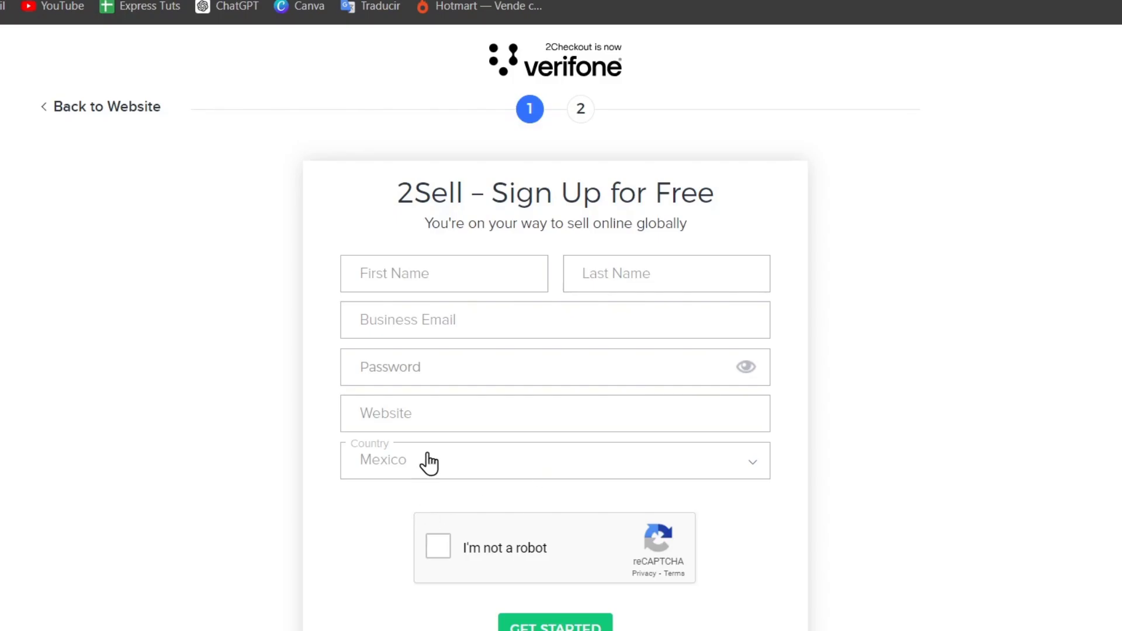
{"action": "scroll", "coordinate": [453, 549], "scroll_direction": "down", "scroll_amount": 3}
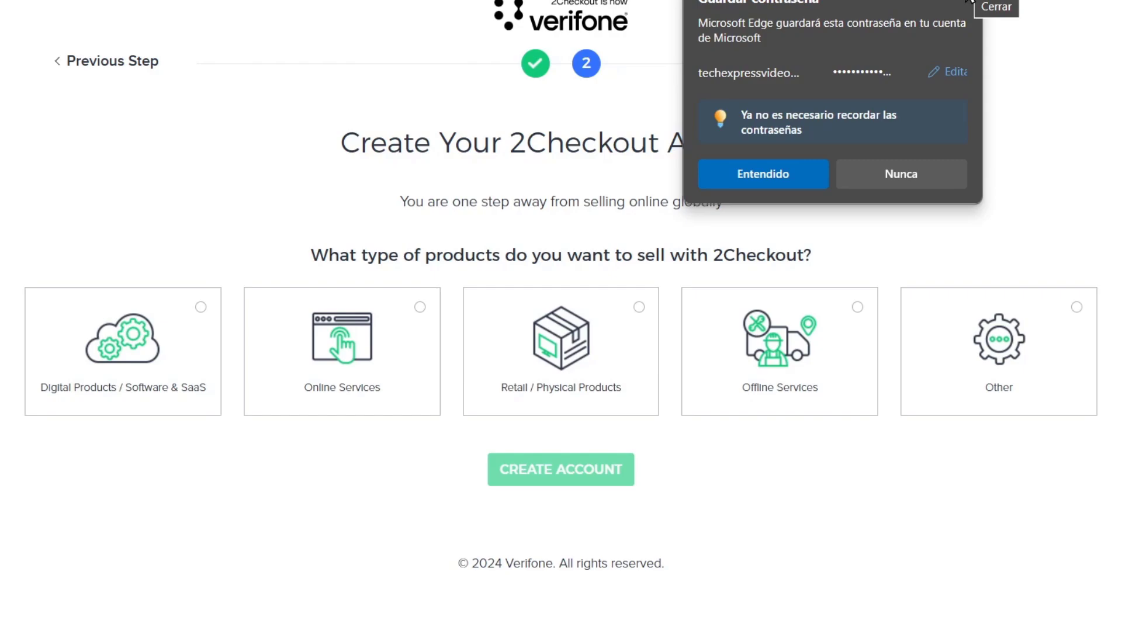
Choose Retail / Physical Products as the product type and create the 2Checkout account.
{"action": "left_click", "coordinate": [967, 1]}
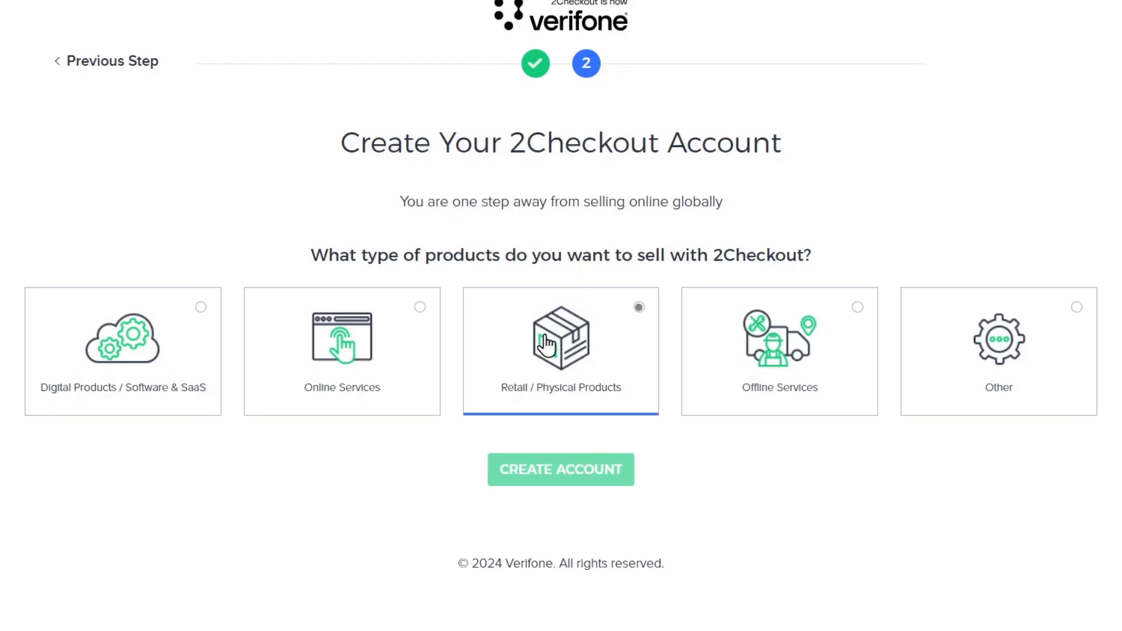
{"action": "left_click", "coordinate": [631, 342]}
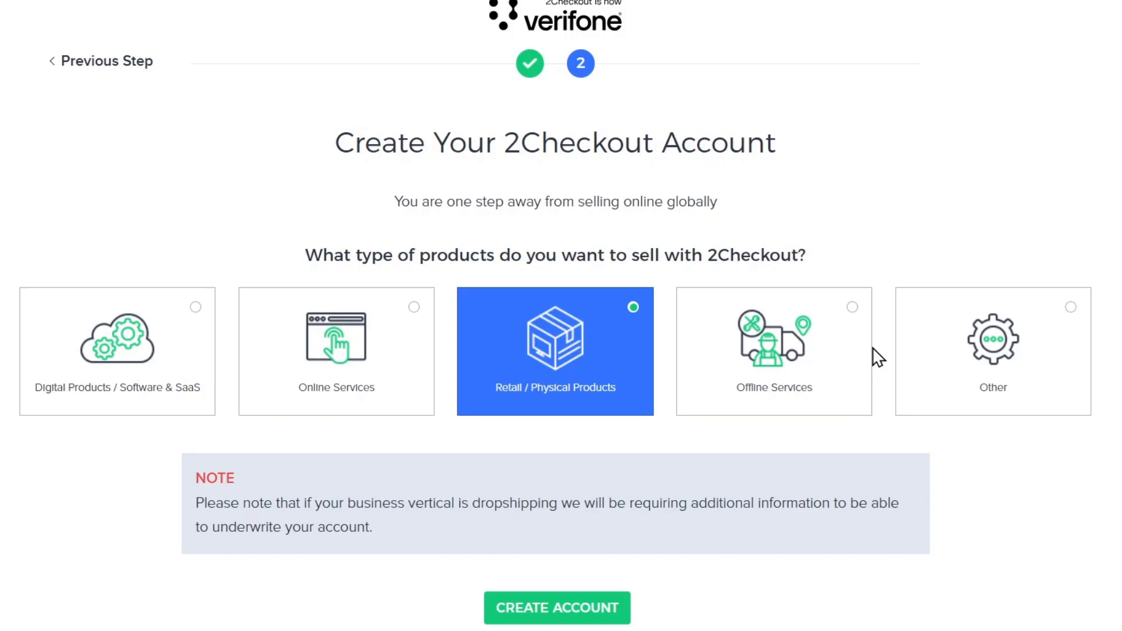
{"action": "left_click", "coordinate": [415, 352]}
{"action": "left_click", "coordinate": [641, 333]}
{"action": "left_click_drag", "start_coordinate": [242, 503], "coordinate": [196, 503]}
{"action": "left_click_drag", "start_coordinate": [734, 501], "coordinate": [867, 503]}
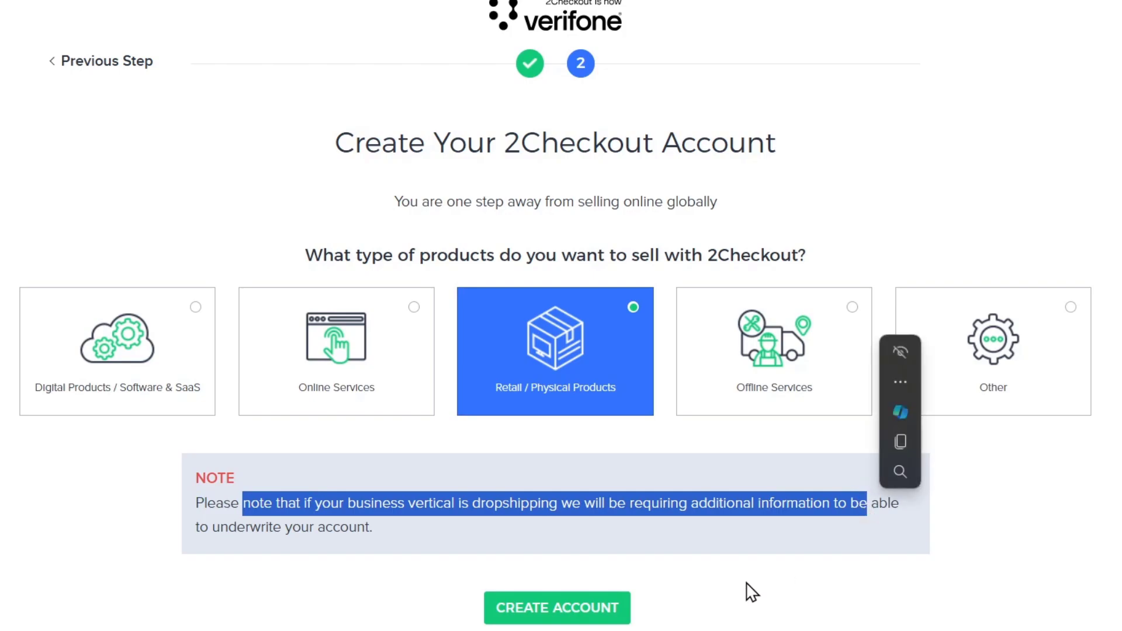
{"action": "left_click", "coordinate": [619, 605]}
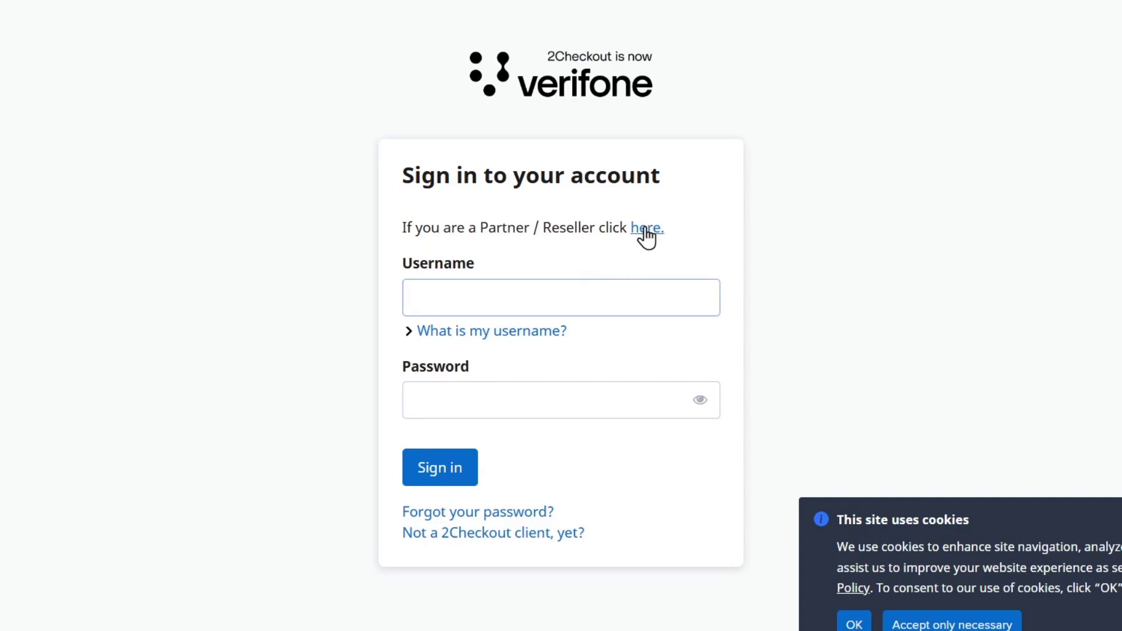
Open the 2Checkout account details email in Gmail and select the login e-mail address.
{"action": "left_click", "coordinate": [853, 624]}
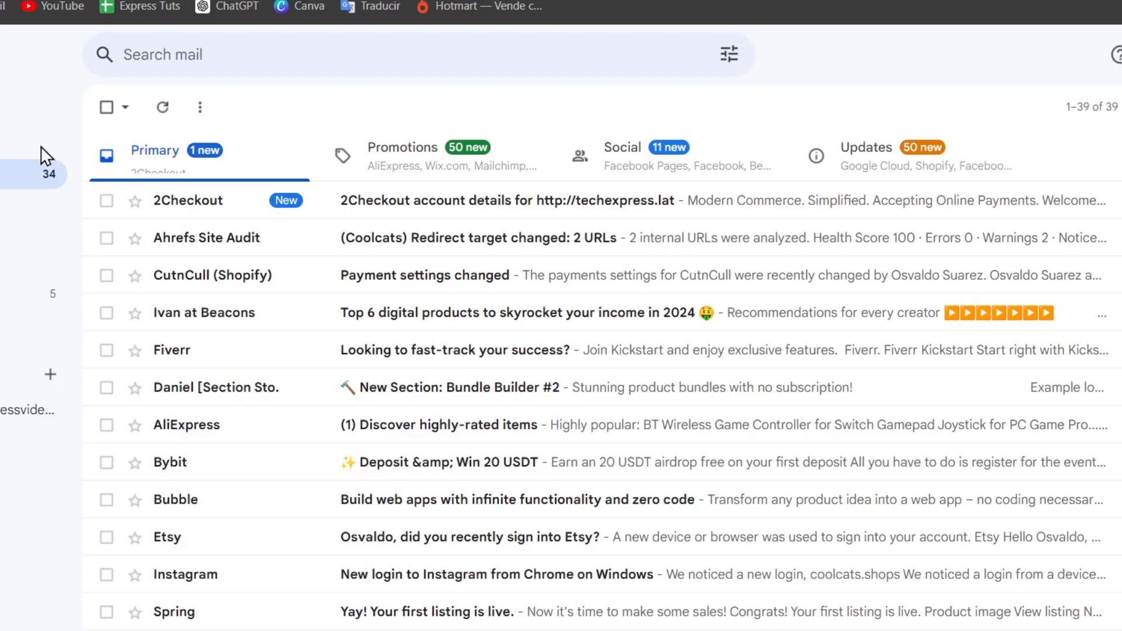
{"action": "left_click", "coordinate": [272, 206]}
{"action": "scroll", "coordinate": [722, 435], "scroll_direction": "down", "scroll_amount": 4}
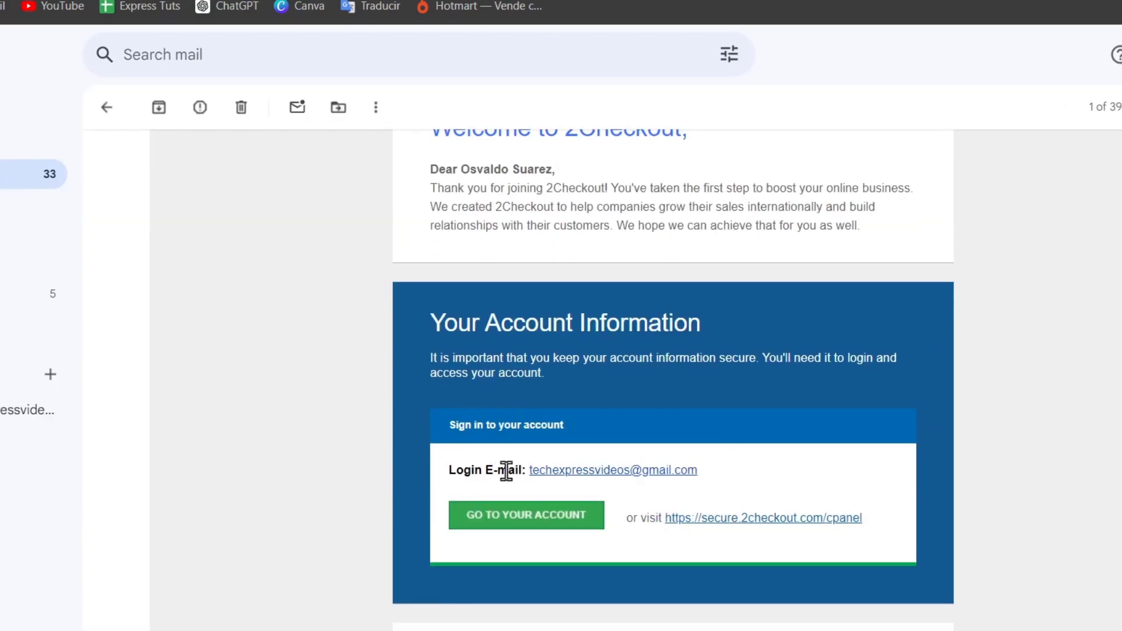
{"action": "left_click_drag", "start_coordinate": [521, 468], "coordinate": [762, 481]}
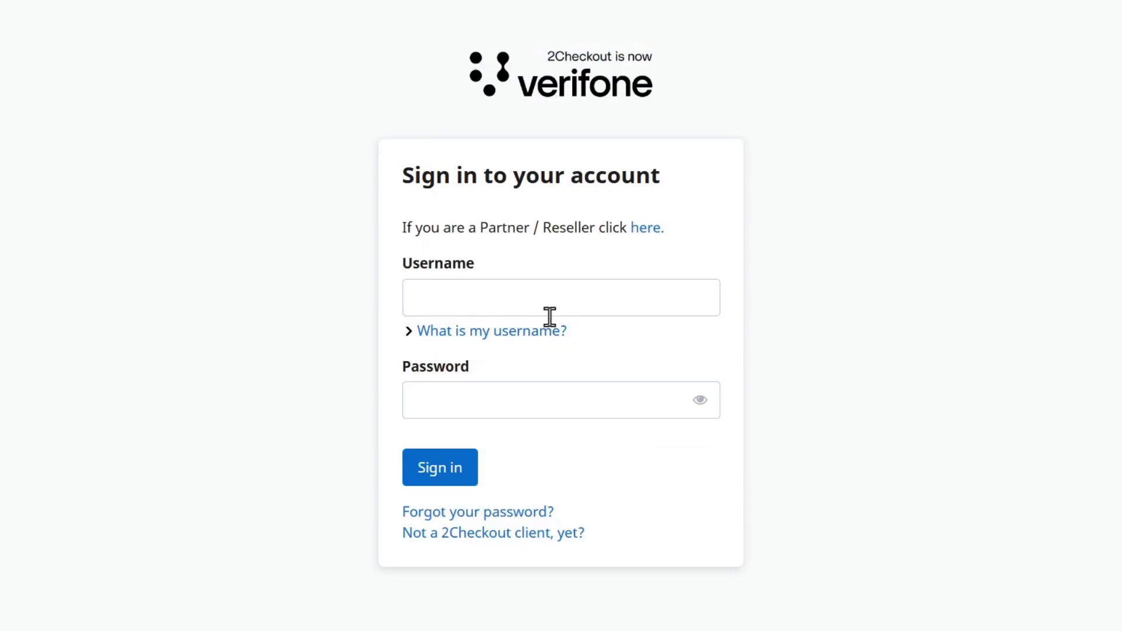
{"action": "left_click", "coordinate": [541, 291]}
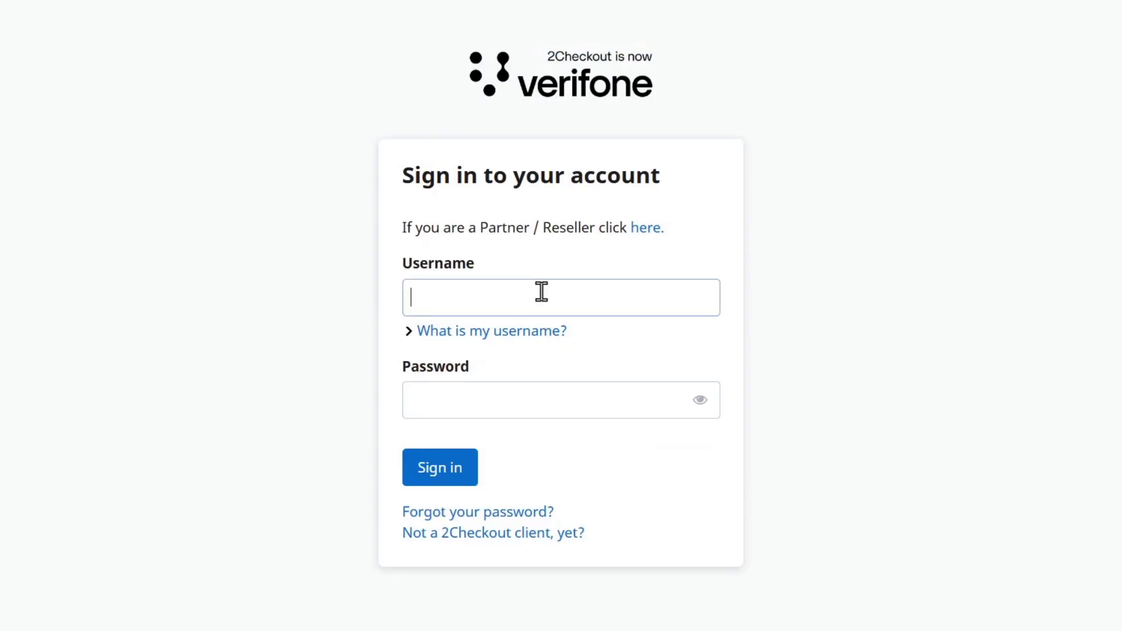
Enter the account username to sign in and dismiss the browser's save-password prompt.
{"action": "type", "text": "techexpressvid"}
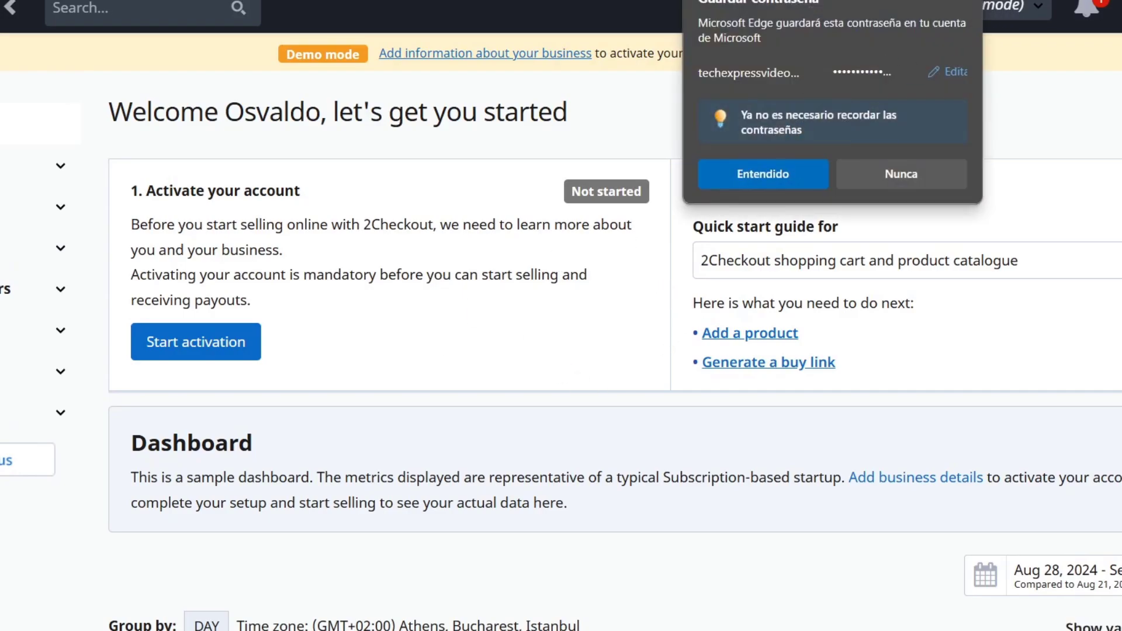
{"action": "left_click", "coordinate": [763, 174]}
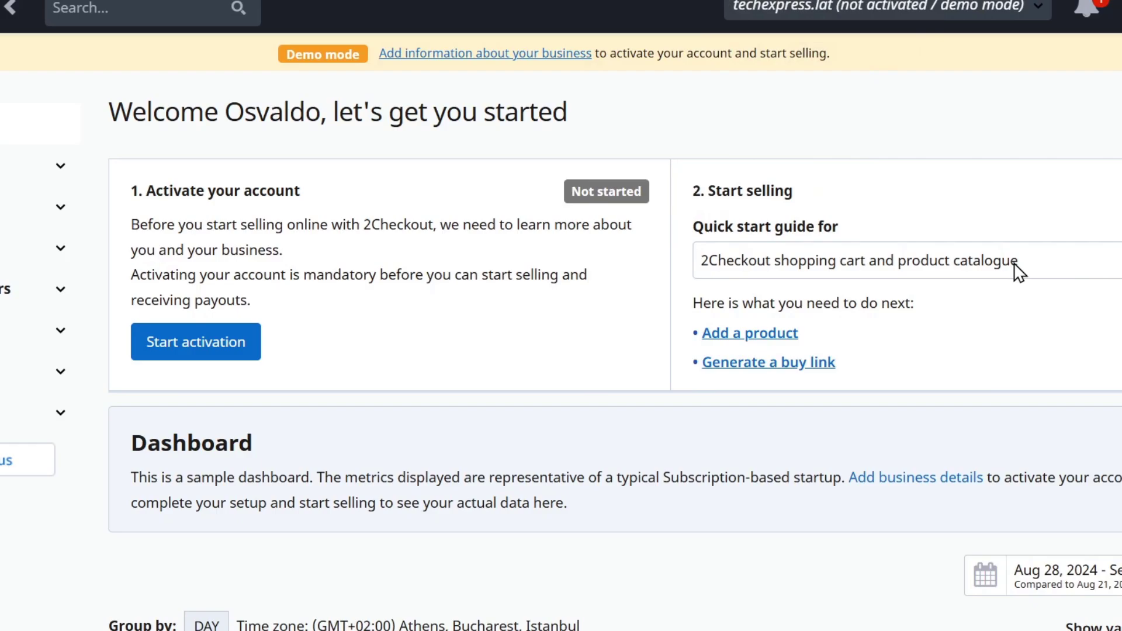
Start account activation, continue to business details, and set today's date as registration date.
{"action": "left_click", "coordinate": [241, 354]}
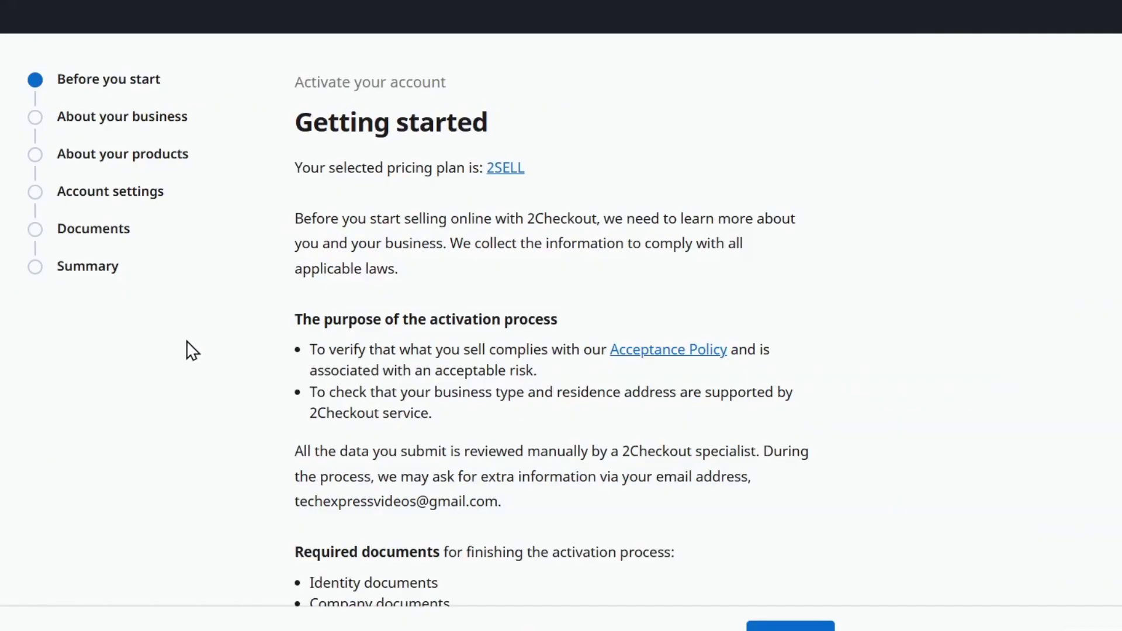
{"action": "scroll", "coordinate": [508, 257], "scroll_direction": "down", "scroll_amount": 1}
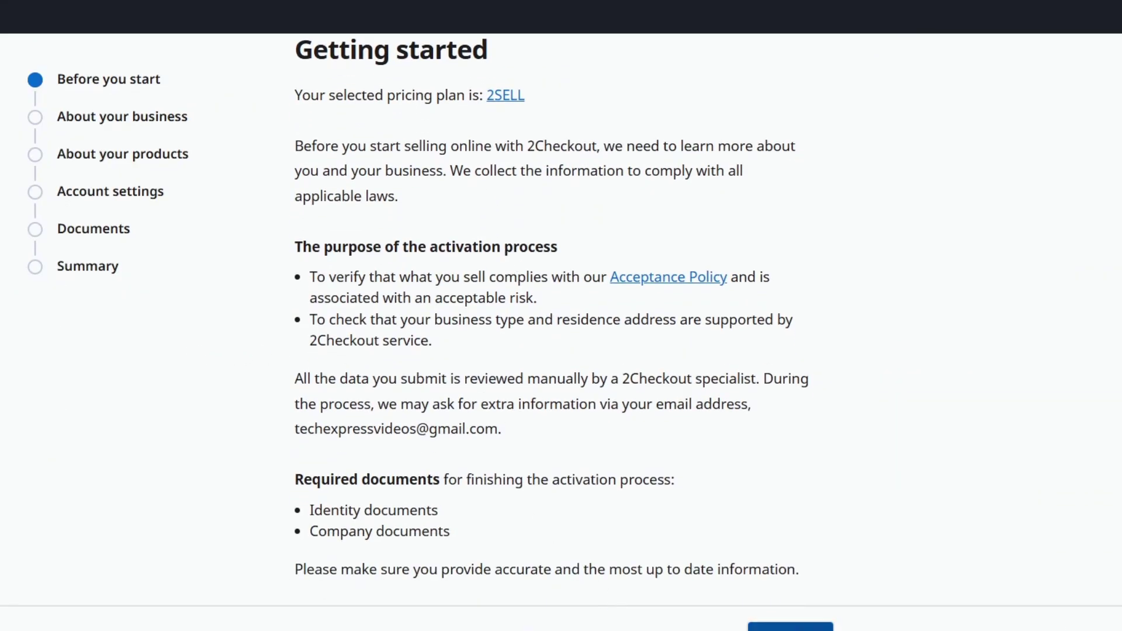
{"action": "left_click", "coordinate": [790, 625]}
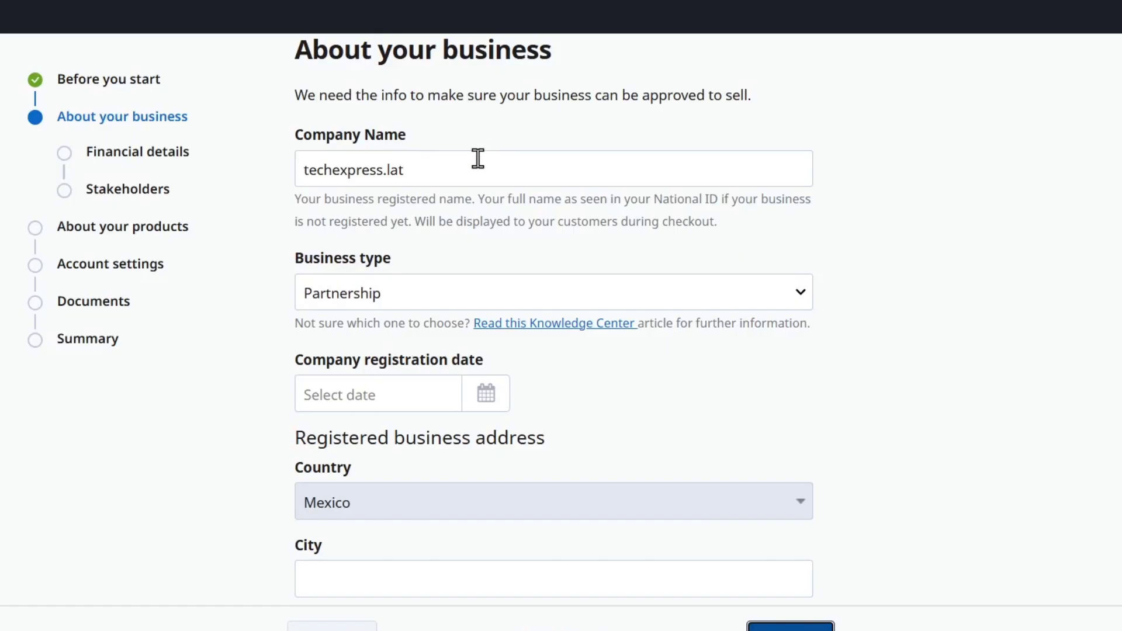
{"action": "left_click", "coordinate": [478, 158]}
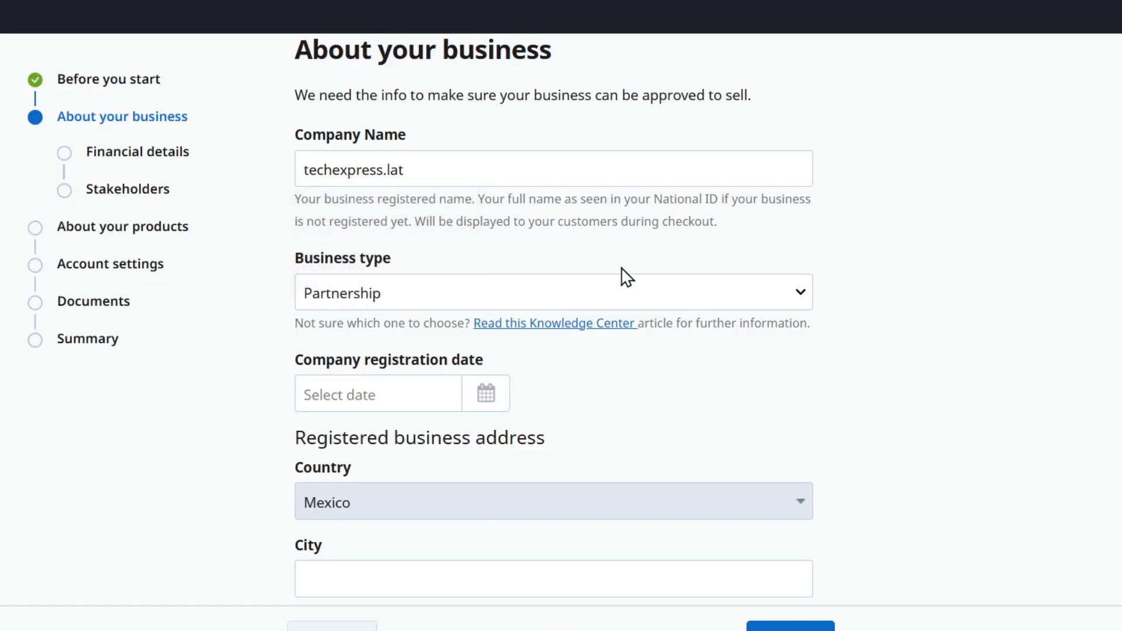
{"action": "left_click", "coordinate": [381, 388]}
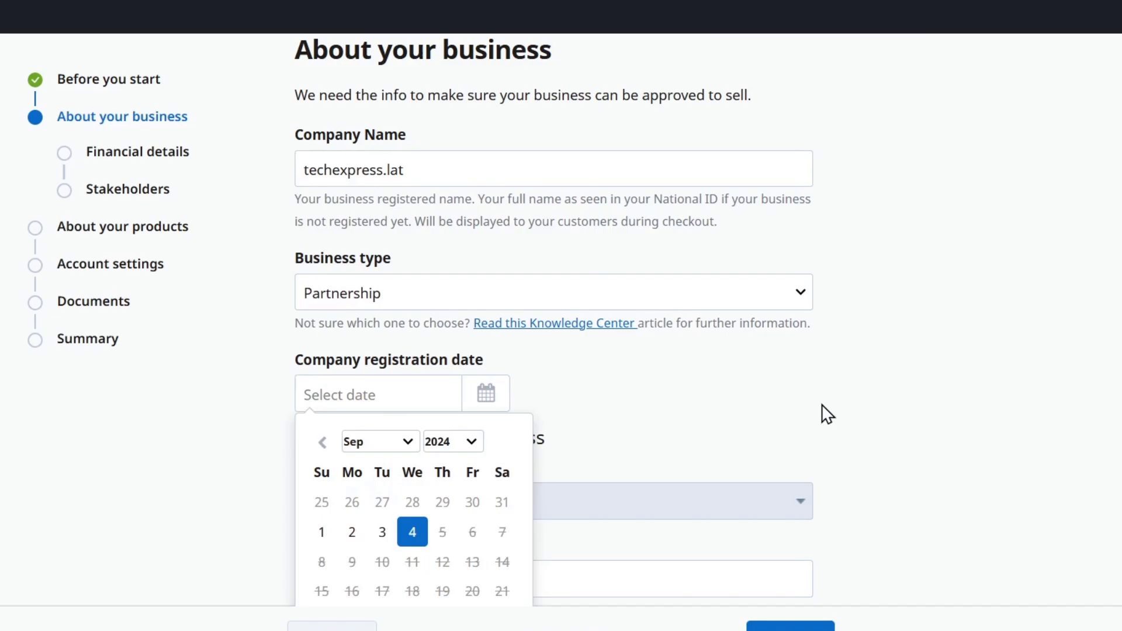
{"action": "key", "text": "Return"}
{"action": "scroll", "coordinate": [496, 295], "scroll_direction": "down", "scroll_amount": 3}
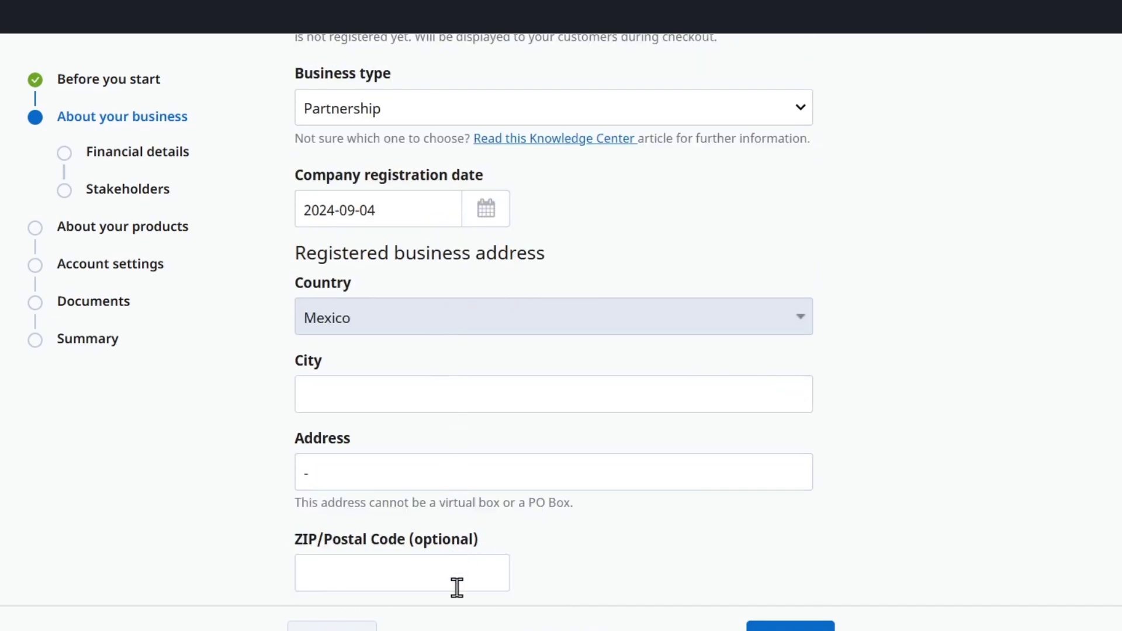
{"action": "scroll", "coordinate": [455, 588], "scroll_direction": "up", "scroll_amount": 4}
Set the business type to Individual and replace the company name with the owner's name.
{"action": "left_click", "coordinate": [391, 371]}
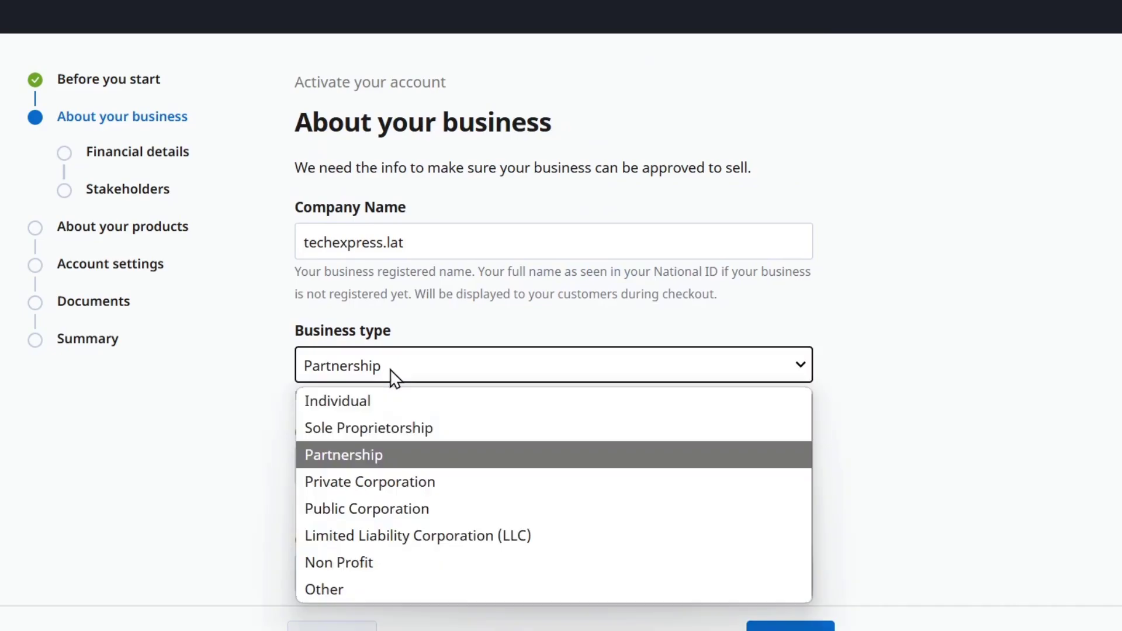
{"action": "left_click", "coordinate": [409, 400]}
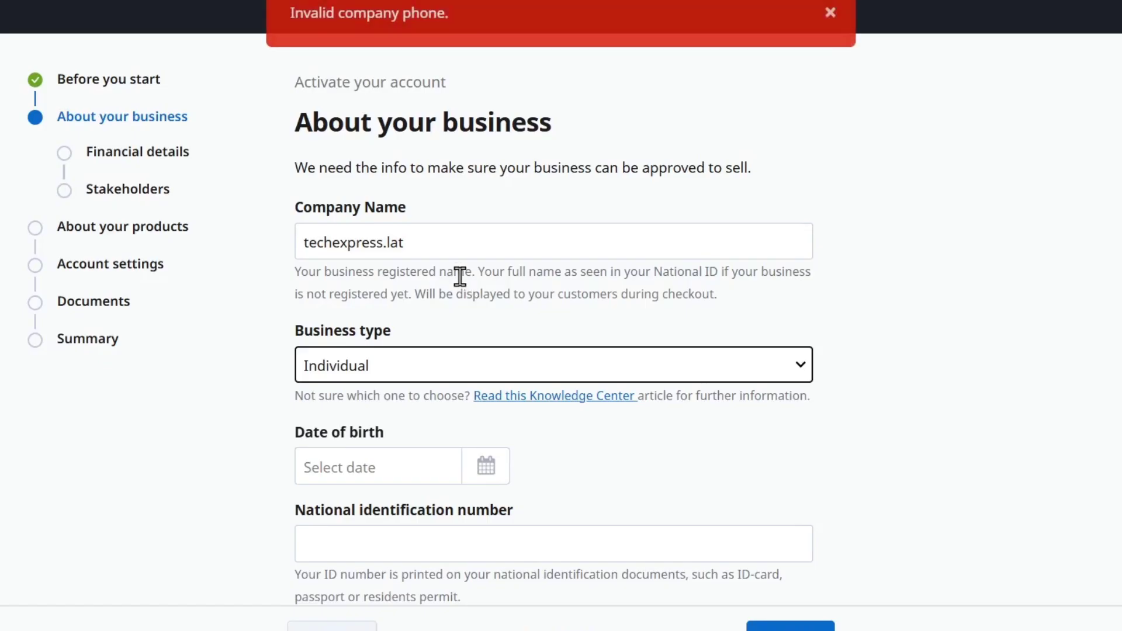
{"action": "left_click", "coordinate": [460, 245]}
{"action": "key", "text": "ctrl+a"}
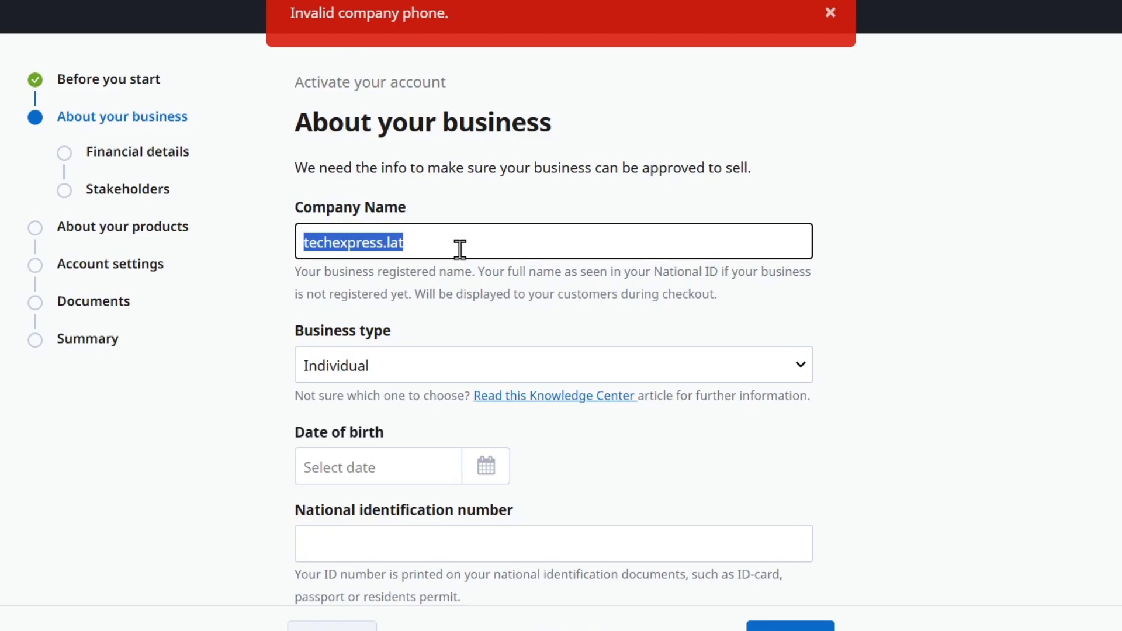
{"action": "type", "text": "Stephsnit"}
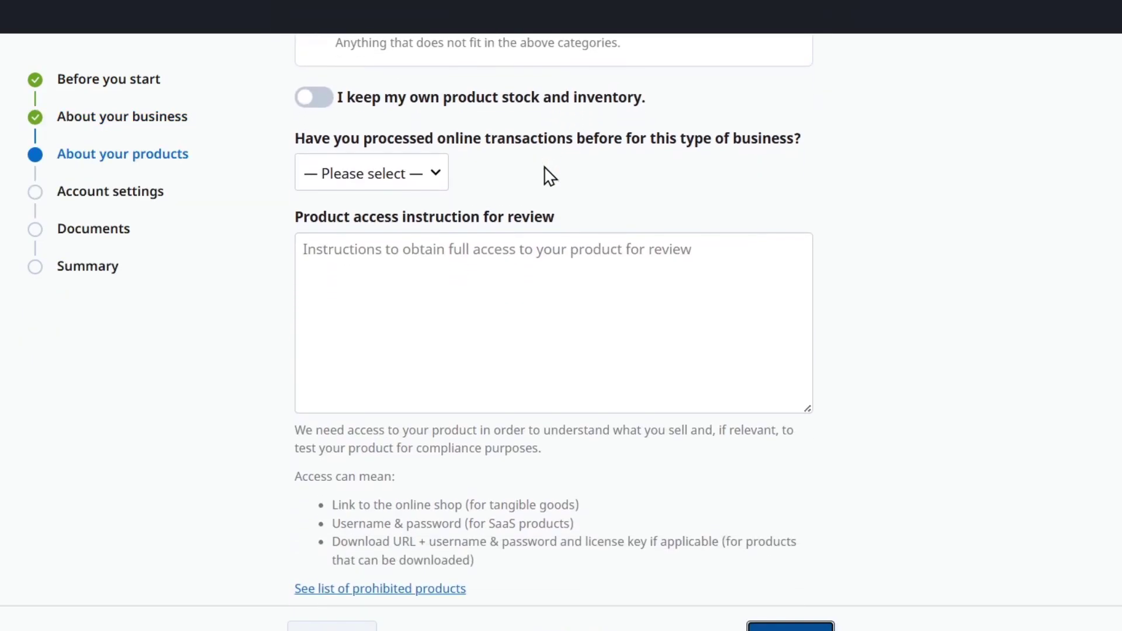
{"action": "scroll", "coordinate": [543, 175], "scroll_direction": "up", "scroll_amount": 10}
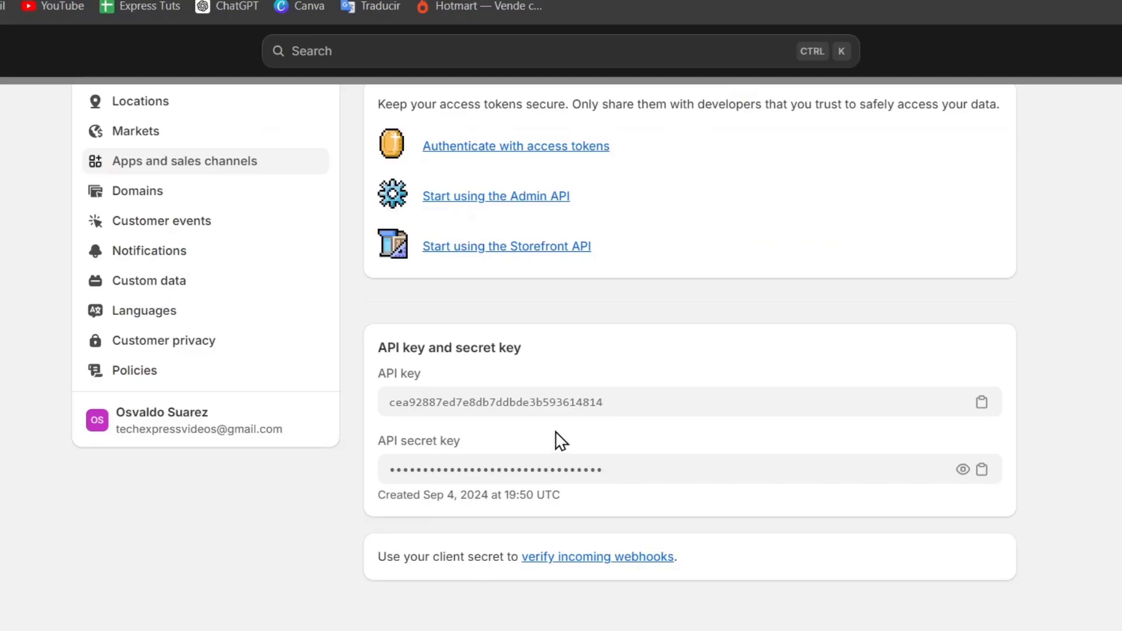
Open Stripe's settings under Payments and choose to change to another payment provider.
{"action": "scroll", "coordinate": [560, 442], "scroll_direction": "up", "scroll_amount": 6}
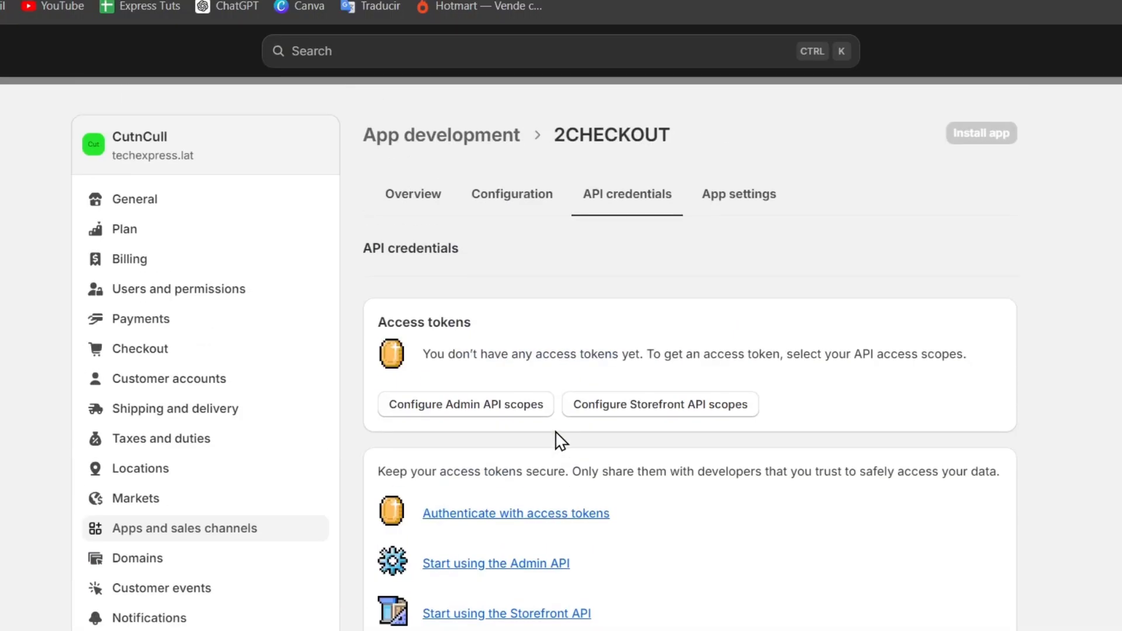
{"action": "left_click", "coordinate": [207, 320]}
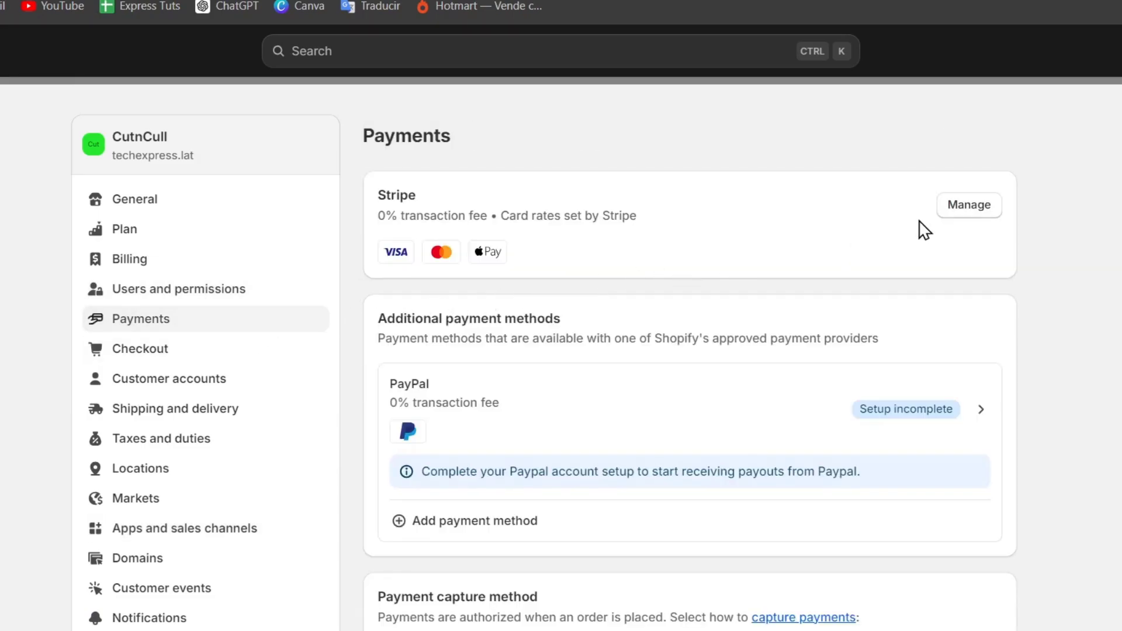
{"action": "left_click", "coordinate": [958, 218]}
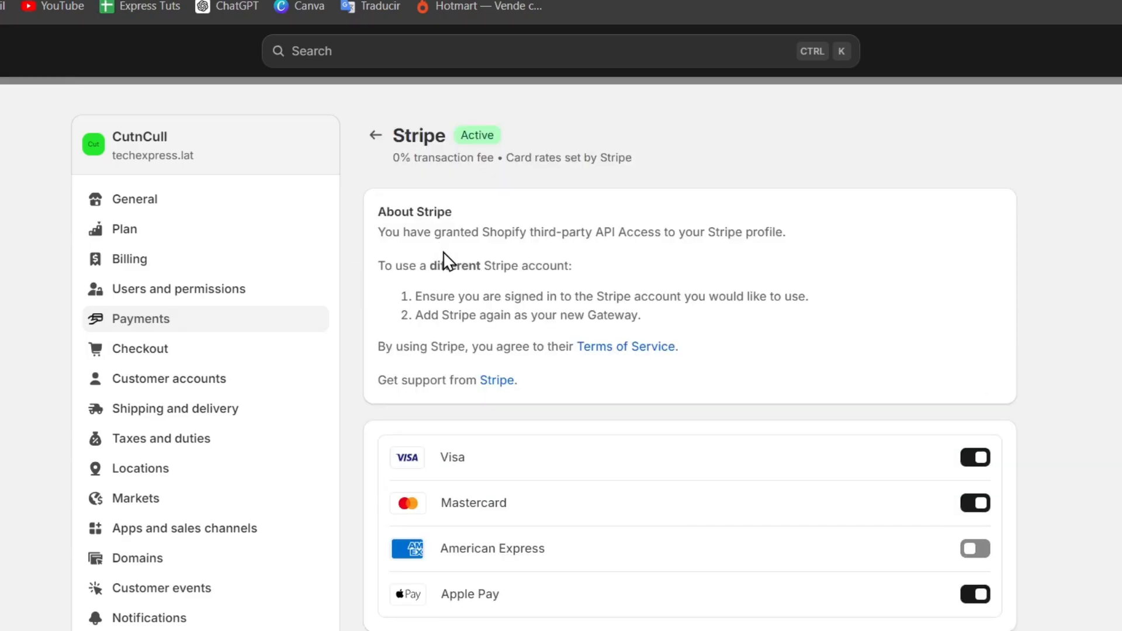
{"action": "scroll", "coordinate": [514, 355], "scroll_direction": "down", "scroll_amount": 3}
{"action": "left_click", "coordinate": [876, 553]}
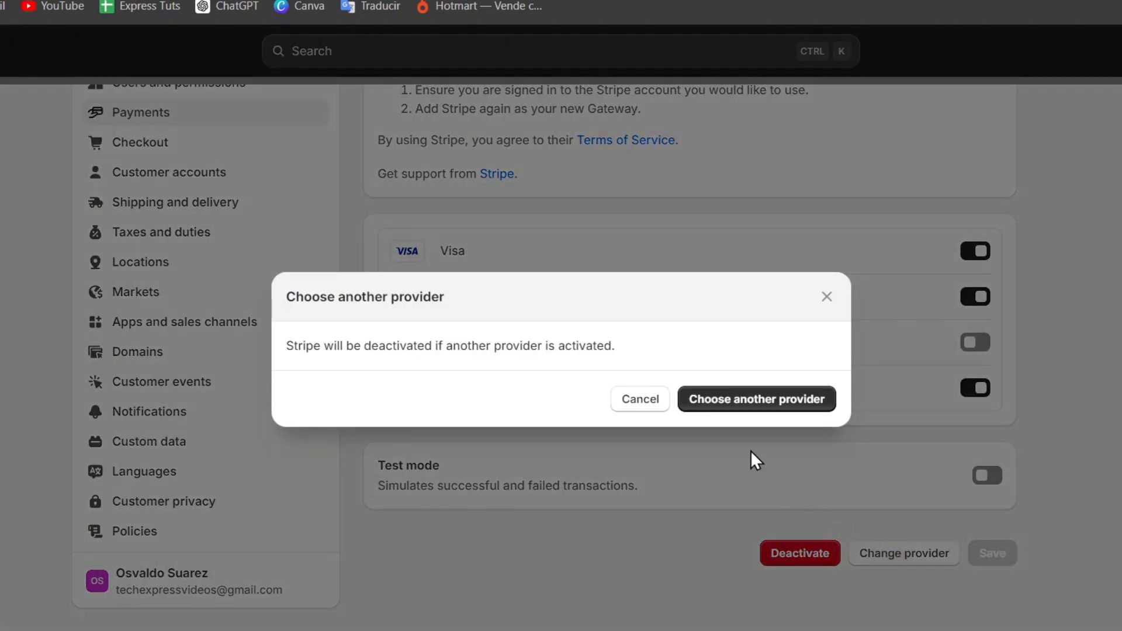
{"action": "left_click", "coordinate": [769, 403]}
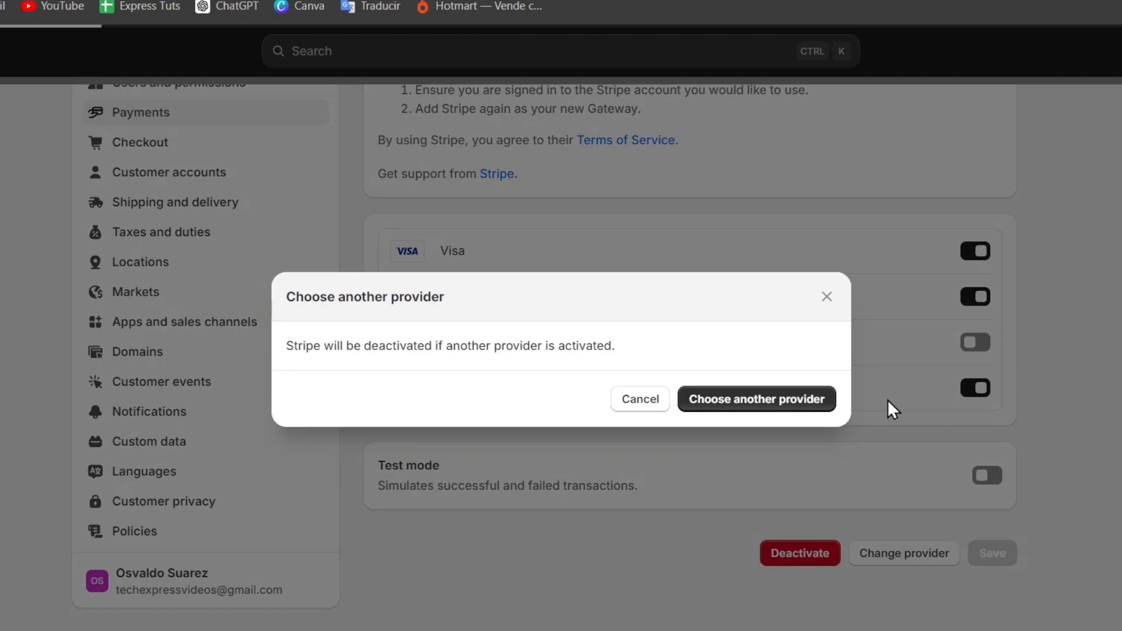
Search third-party providers for 2Checkout, then filter by 'check' to show Payoneer Checkout Native Cards.
{"action": "left_click", "coordinate": [733, 199]}
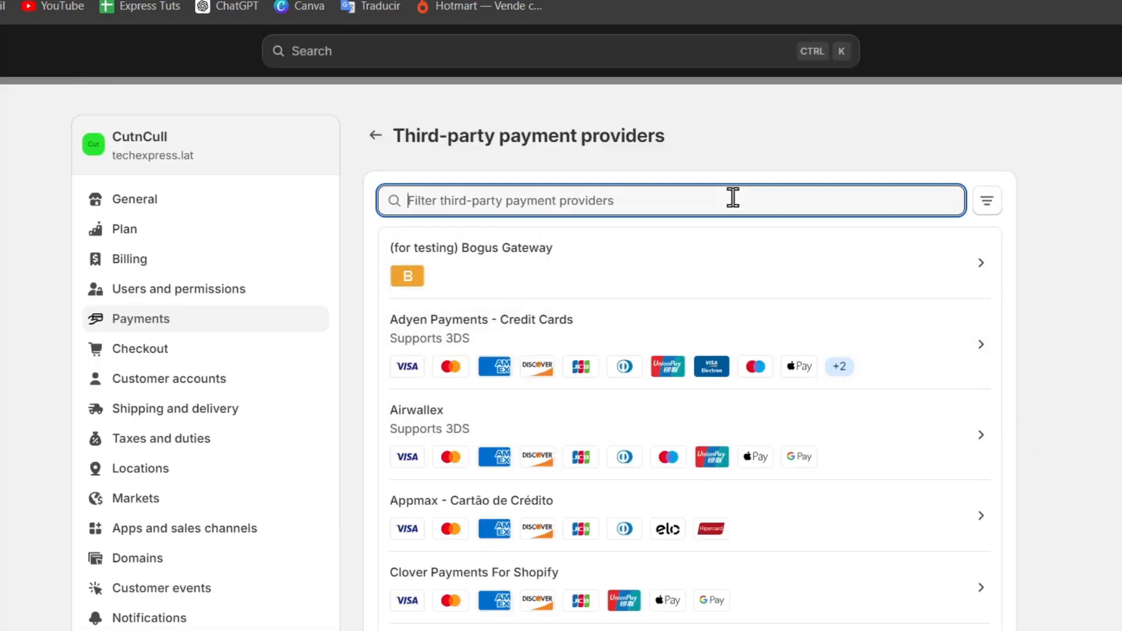
{"action": "type", "text": "2Checkout"}
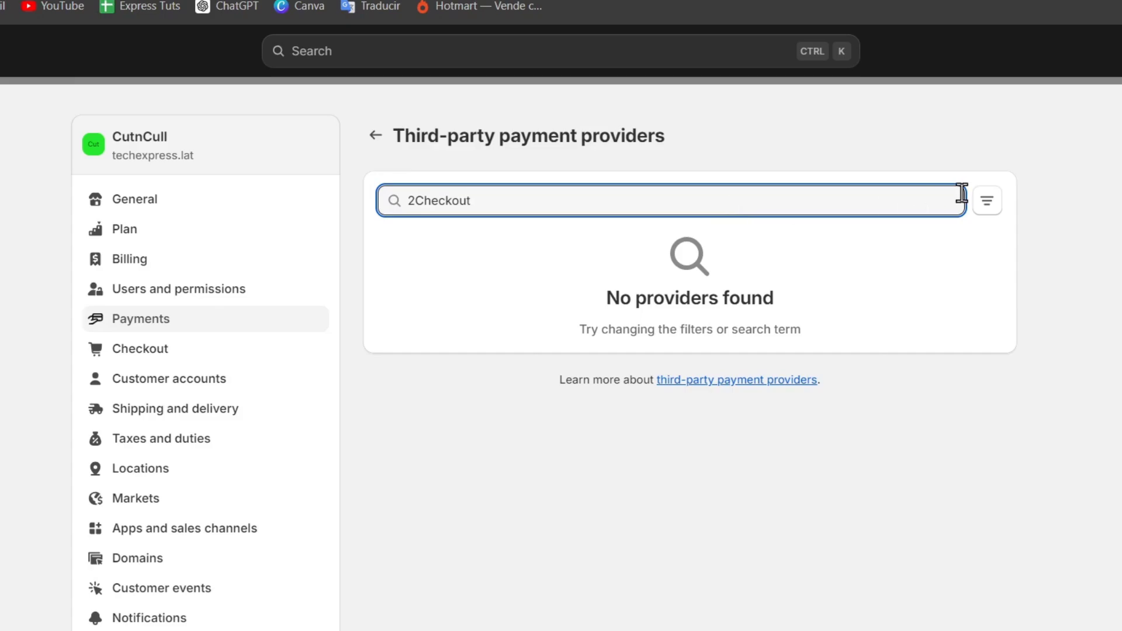
{"action": "left_click", "coordinate": [987, 201]}
{"action": "left_click", "coordinate": [802, 193]}
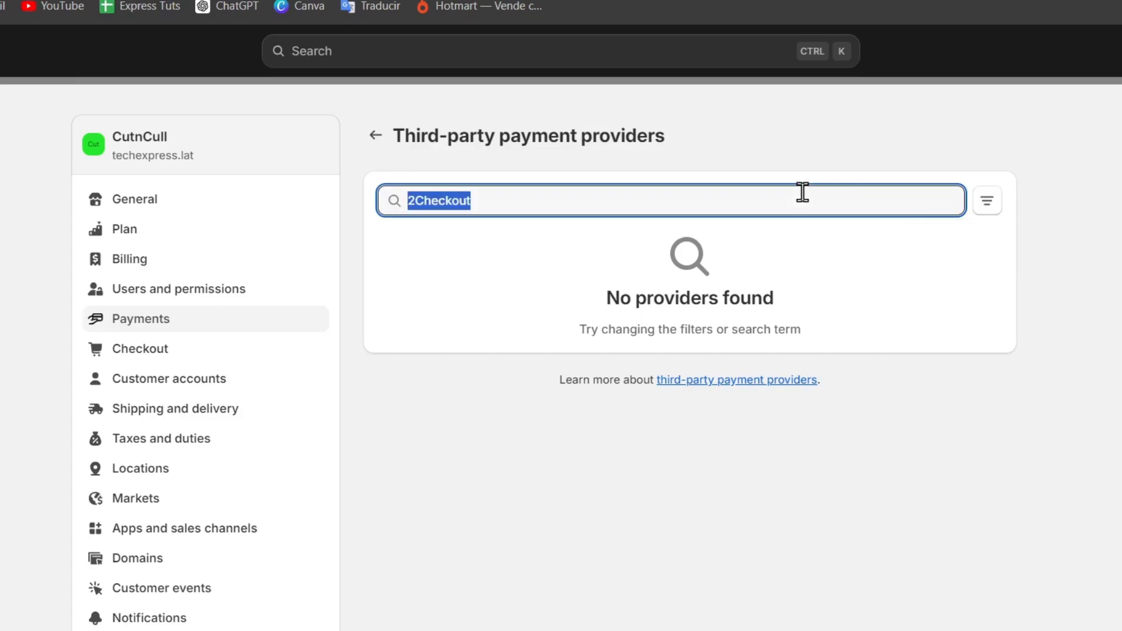
{"action": "type", "text": "check"}
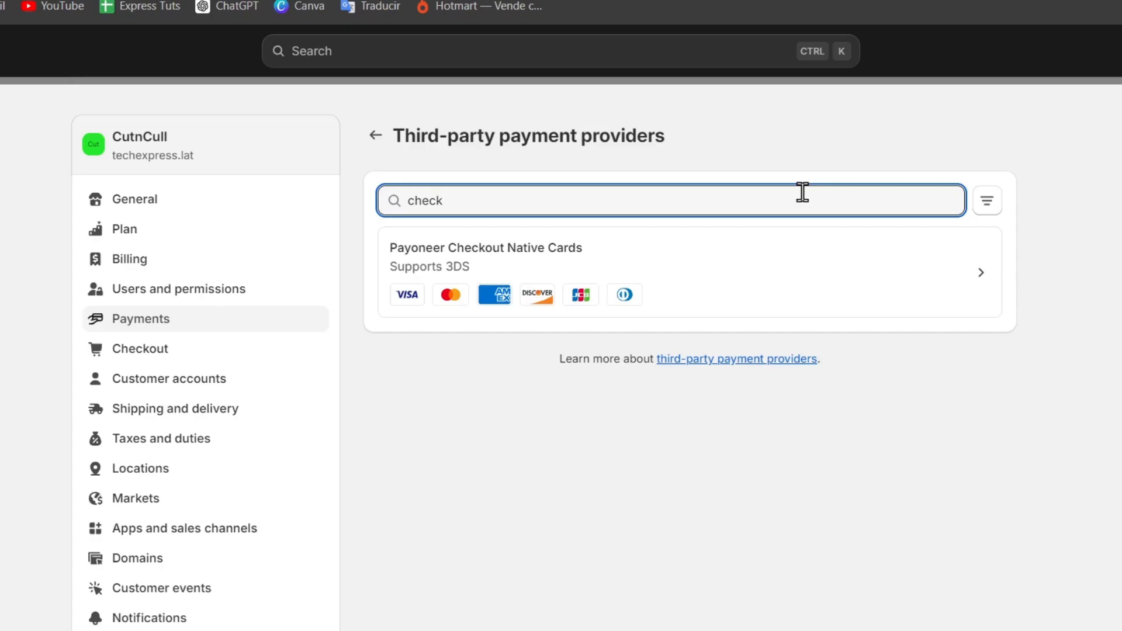
Open the Payoneer Checkout Native Cards provider details and start its installation.
{"action": "left_click", "coordinate": [698, 300]}
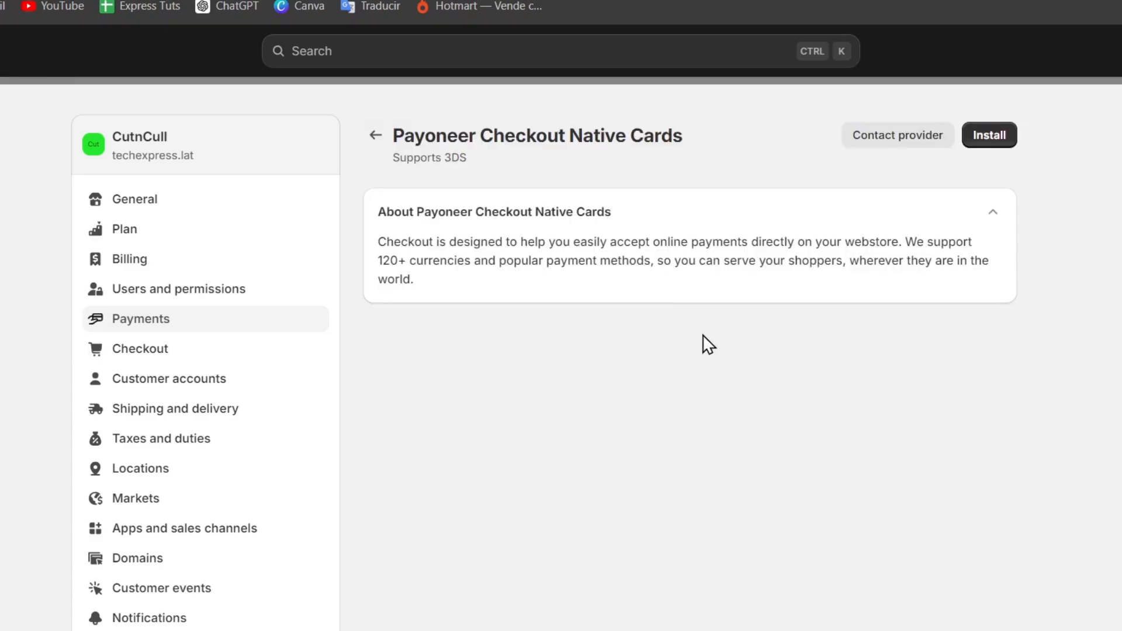
{"action": "left_click", "coordinate": [1004, 135]}
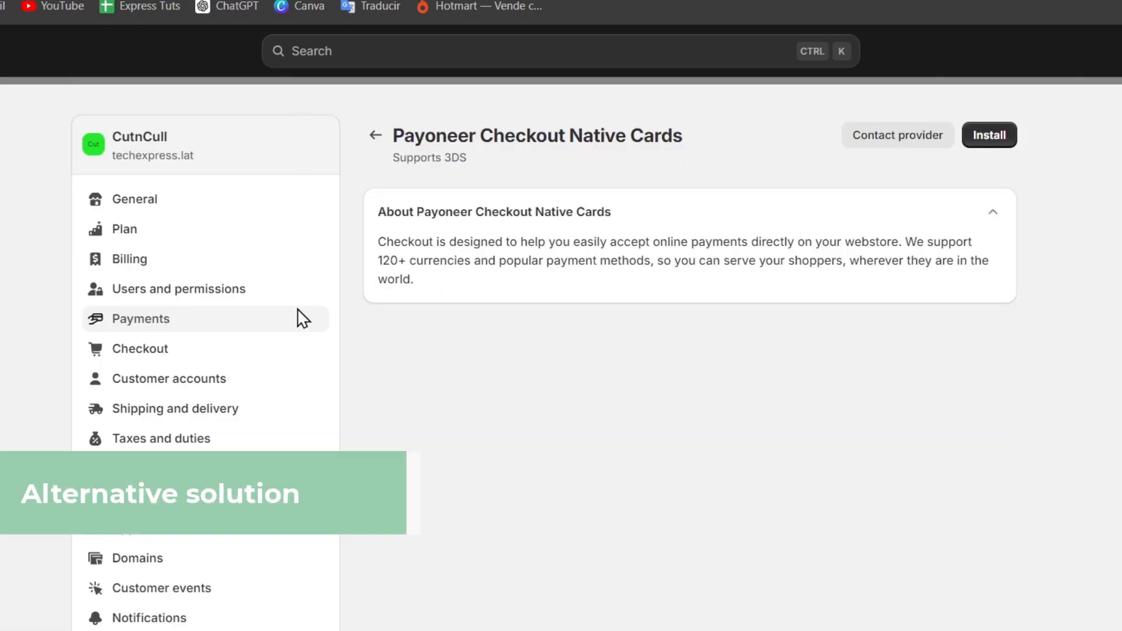
From Payments, begin replacing Stripe by choosing another third-party payment provider.
{"action": "left_click", "coordinate": [228, 331]}
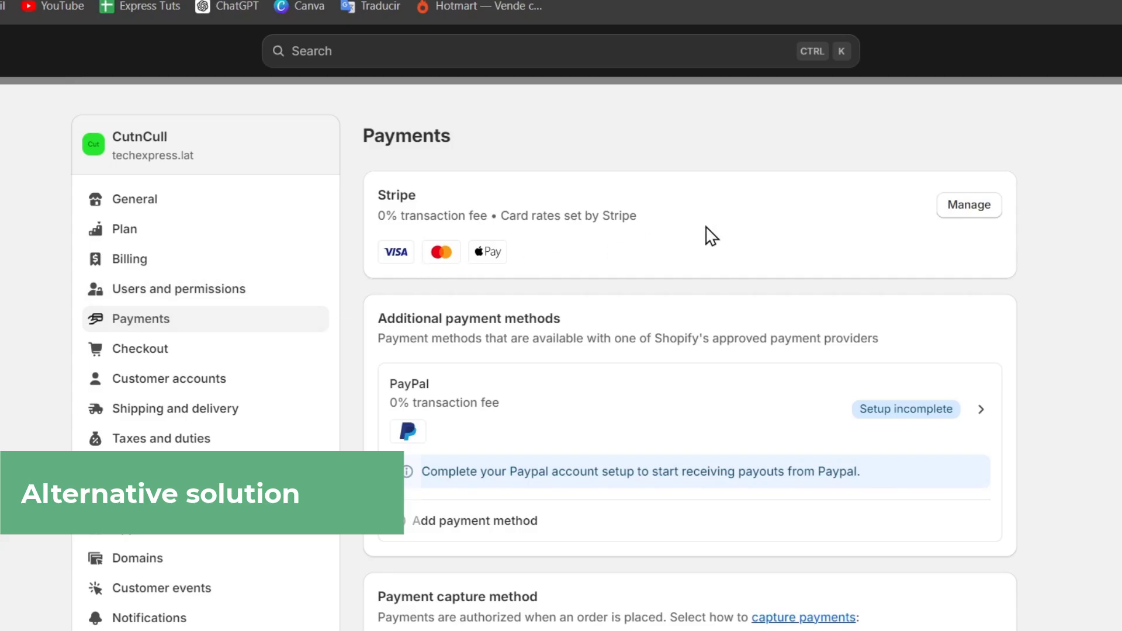
{"action": "left_click", "coordinate": [969, 205]}
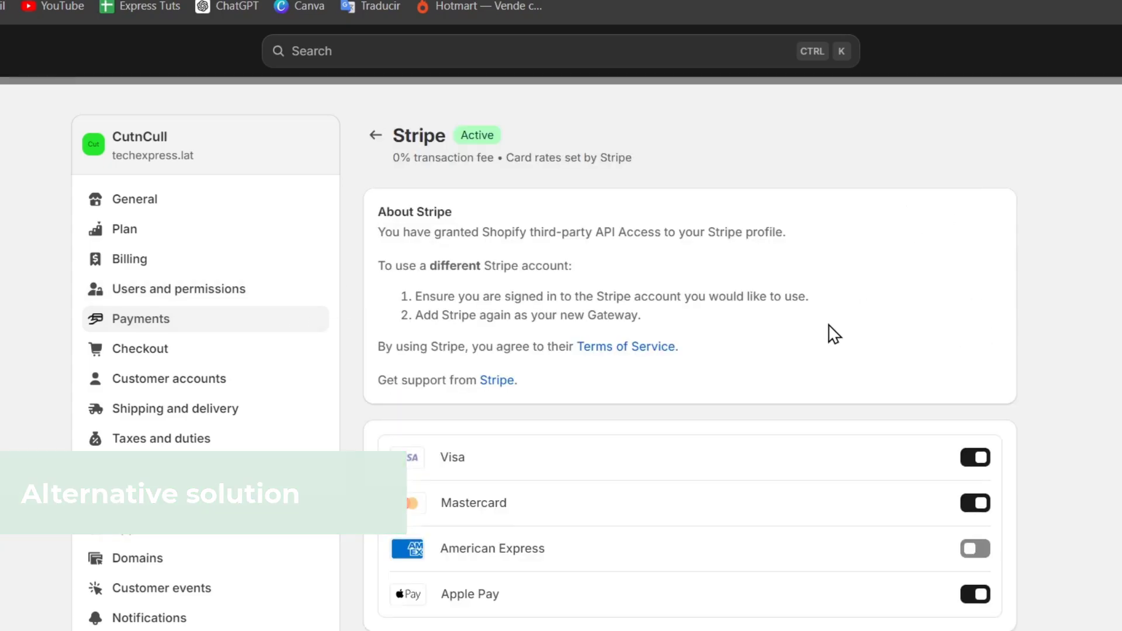
{"action": "scroll", "coordinate": [833, 334], "scroll_direction": "down", "scroll_amount": 4}
{"action": "left_click", "coordinate": [900, 552]}
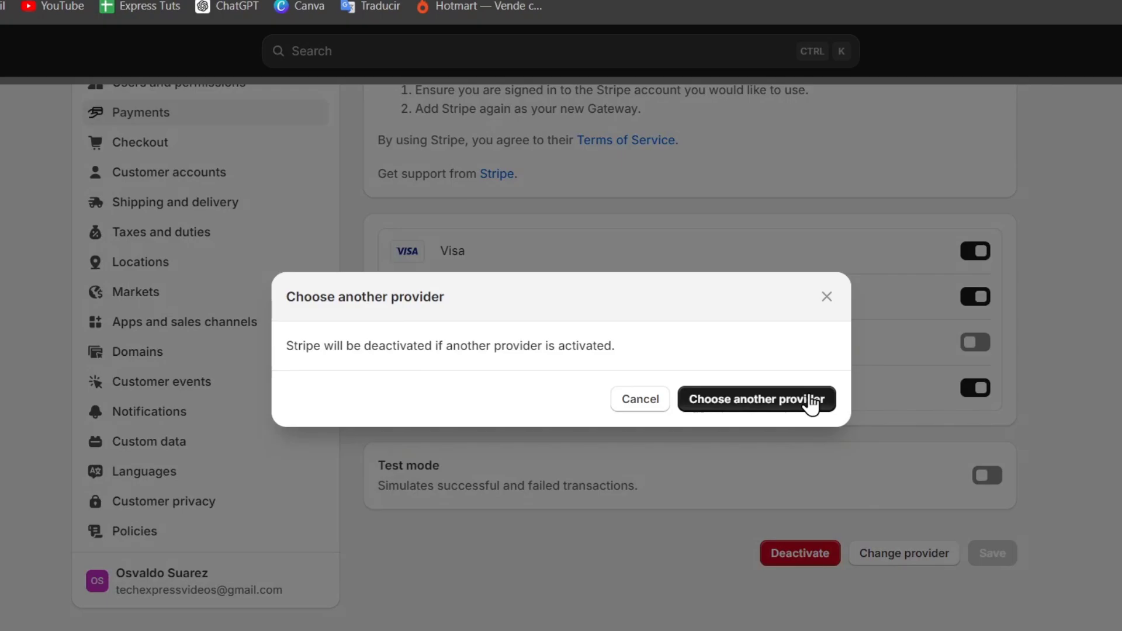
{"action": "left_click", "coordinate": [812, 402]}
{"action": "left_click", "coordinate": [568, 197]}
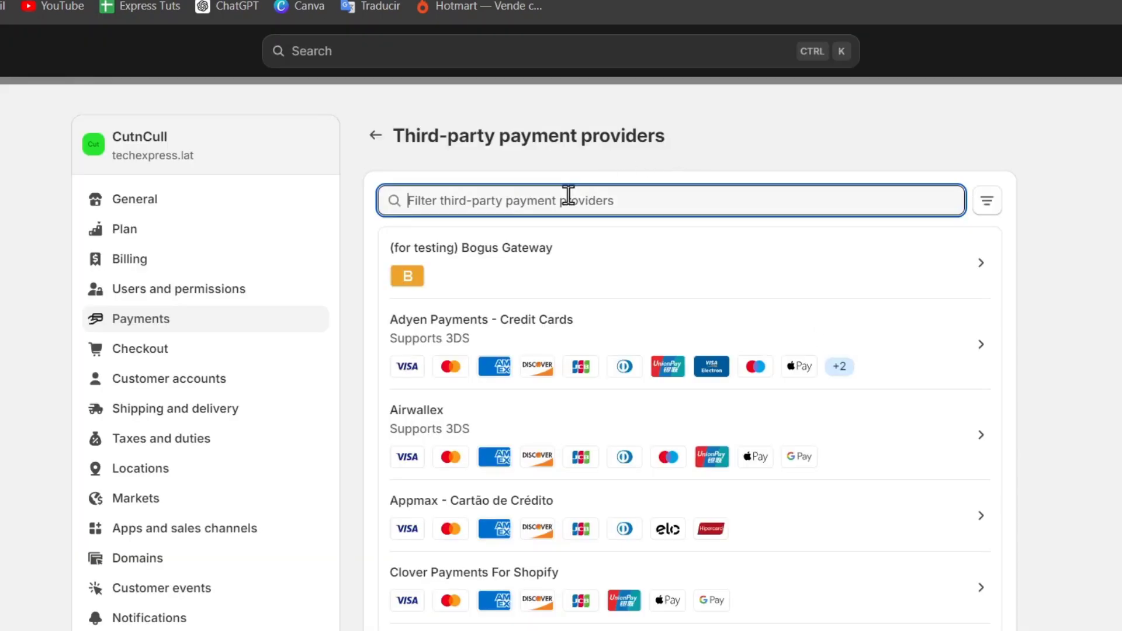
Filter the third-party provider list to those supporting both Google Pay and Apple Pay.
{"action": "scroll", "coordinate": [568, 198], "scroll_direction": "down", "scroll_amount": 4}
{"action": "scroll", "coordinate": [568, 193], "scroll_direction": "down", "scroll_amount": 12}
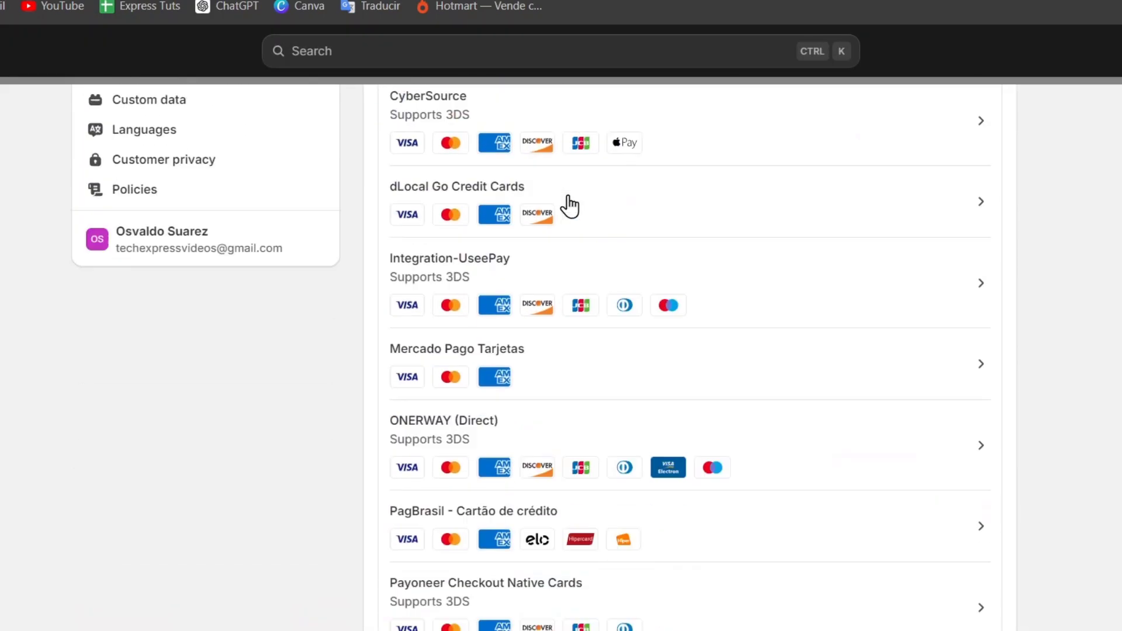
{"action": "scroll", "coordinate": [569, 206], "scroll_direction": "down", "scroll_amount": 3}
{"action": "scroll", "coordinate": [571, 205], "scroll_direction": "up", "scroll_amount": 15}
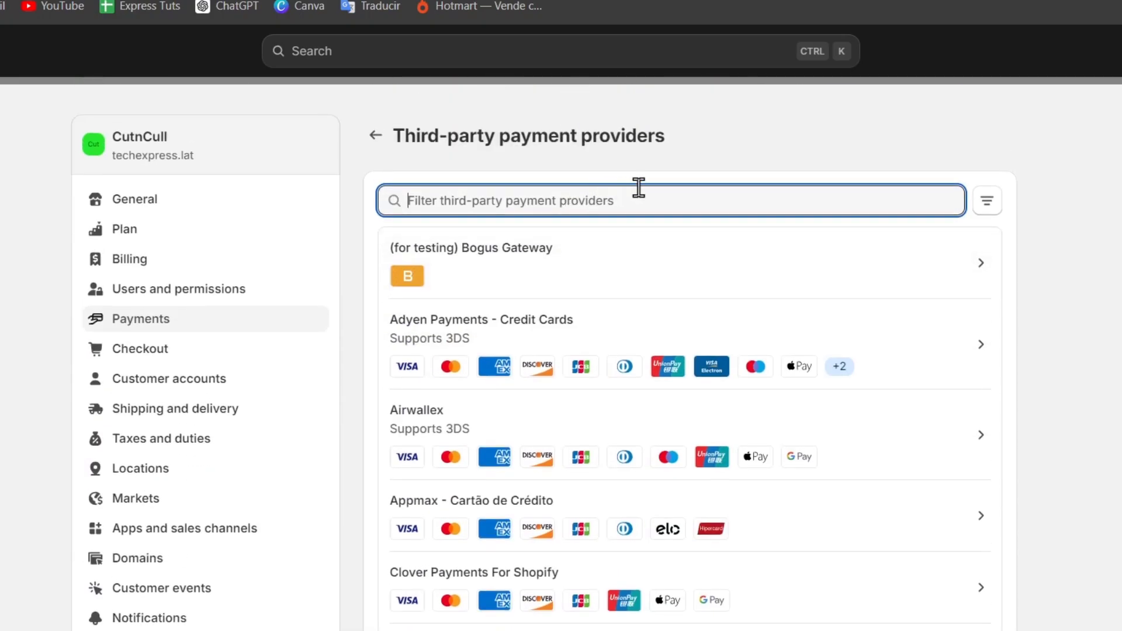
{"action": "left_click", "coordinate": [987, 200]}
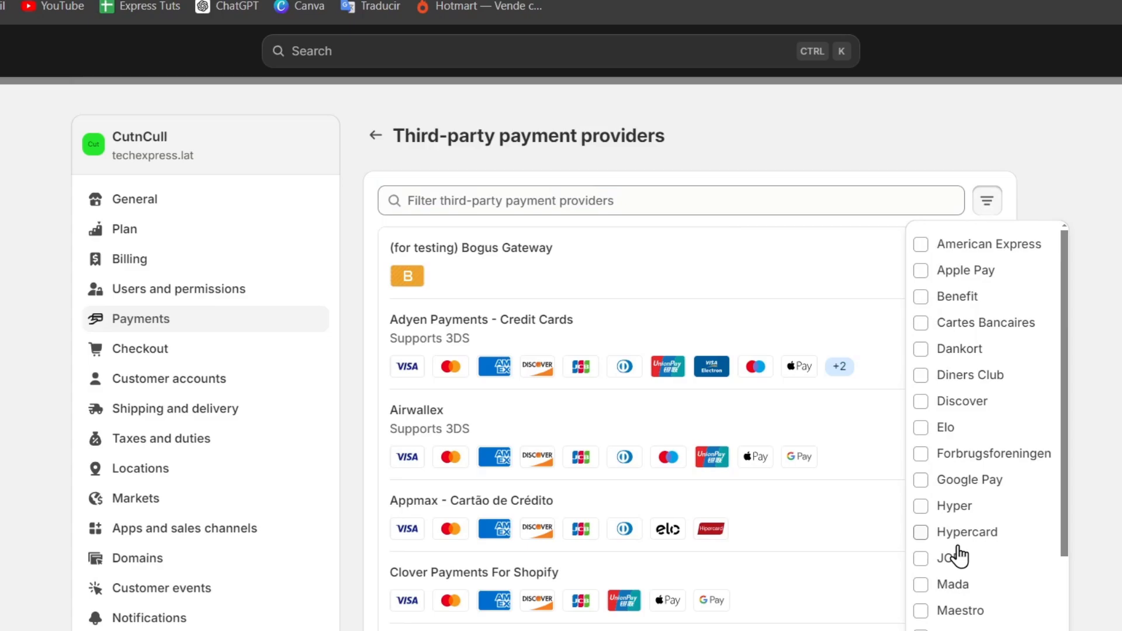
{"action": "left_click", "coordinate": [997, 482]}
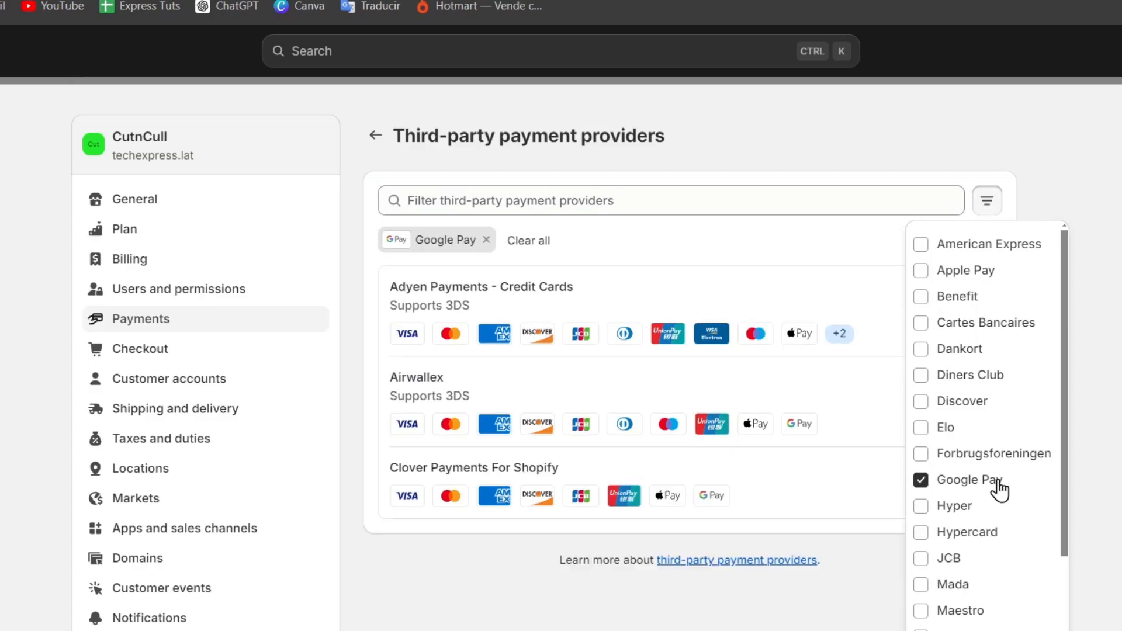
{"action": "left_click", "coordinate": [988, 273]}
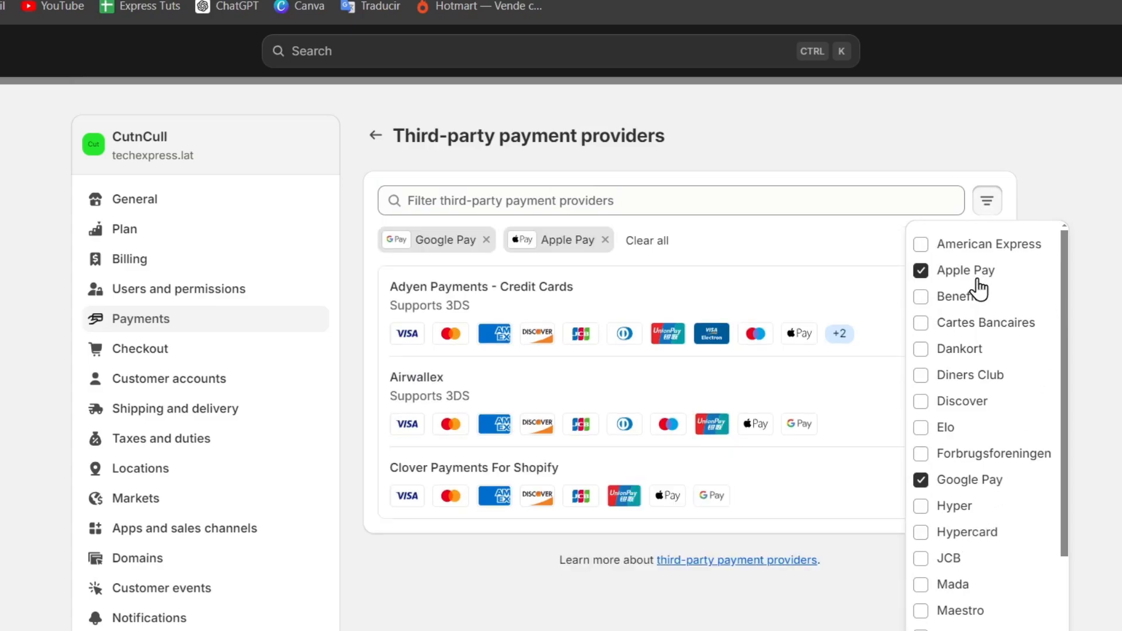
{"action": "left_click", "coordinate": [1094, 280]}
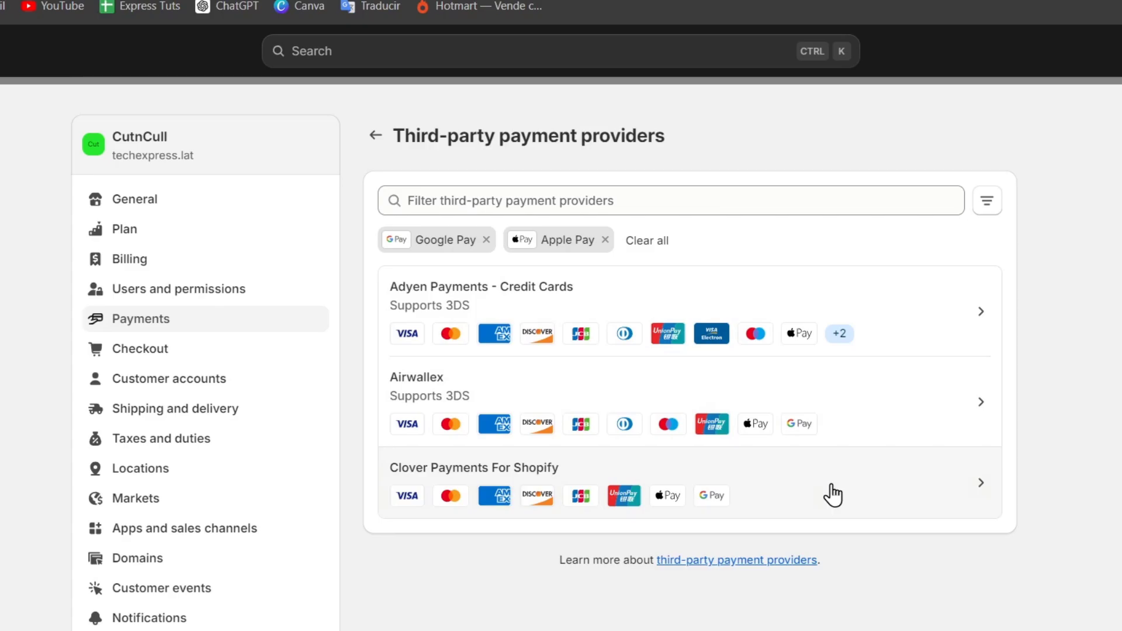
{"action": "left_click", "coordinate": [957, 488]}
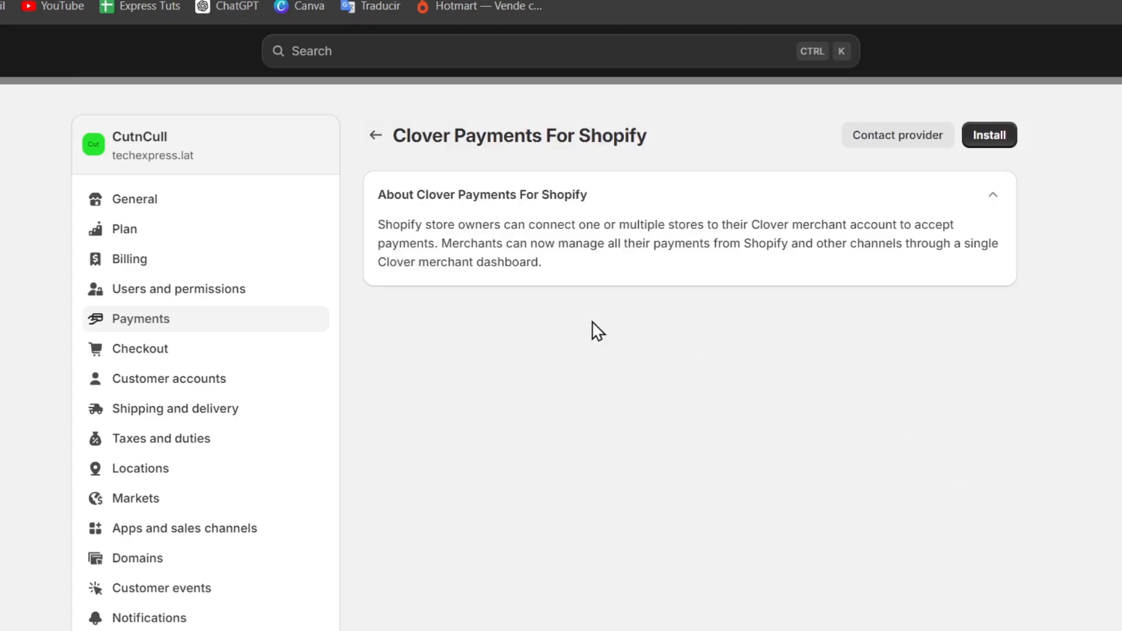
{"action": "left_click", "coordinate": [992, 136]}
Open Stripe's provider settings, highlight its Active status, and bring the Visa, Mastercard and Apple Pay toggles into view.
{"action": "left_click", "coordinate": [209, 324]}
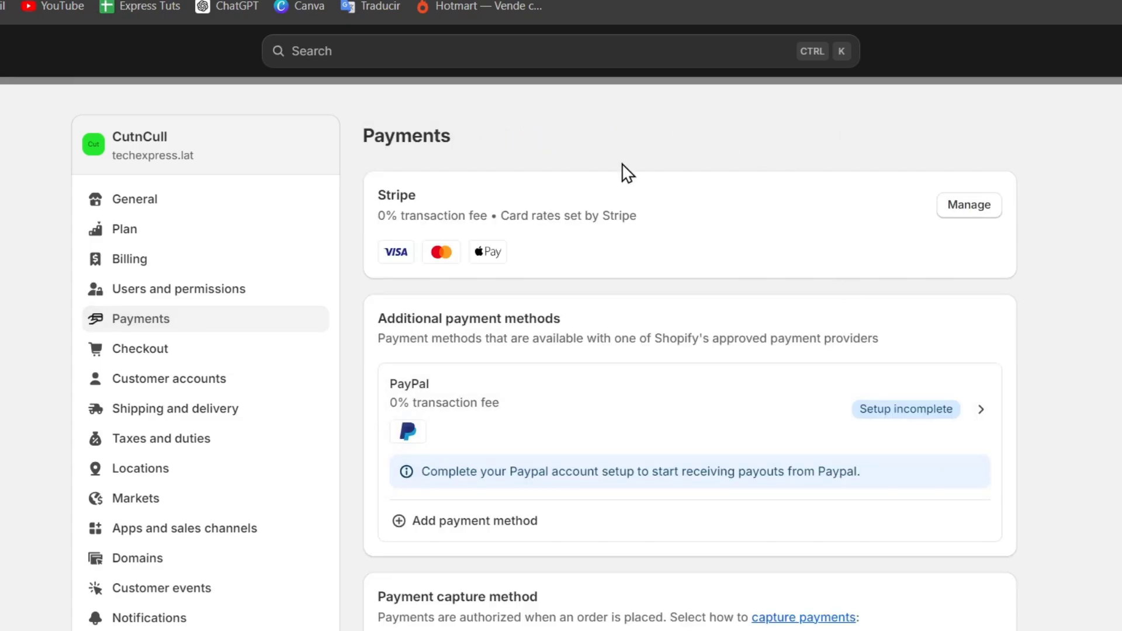
{"action": "left_click", "coordinate": [955, 219]}
{"action": "left_click_drag", "start_coordinate": [391, 136], "coordinate": [518, 134]}
{"action": "left_click", "coordinate": [517, 133]}
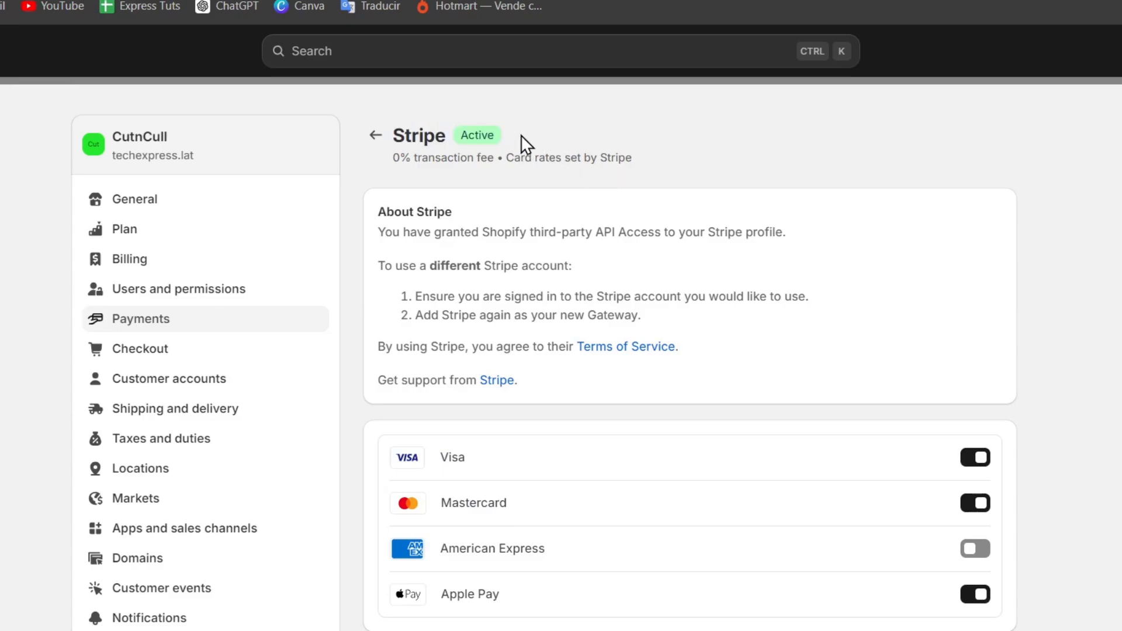
{"action": "scroll", "coordinate": [798, 290], "scroll_direction": "down", "scroll_amount": 4}
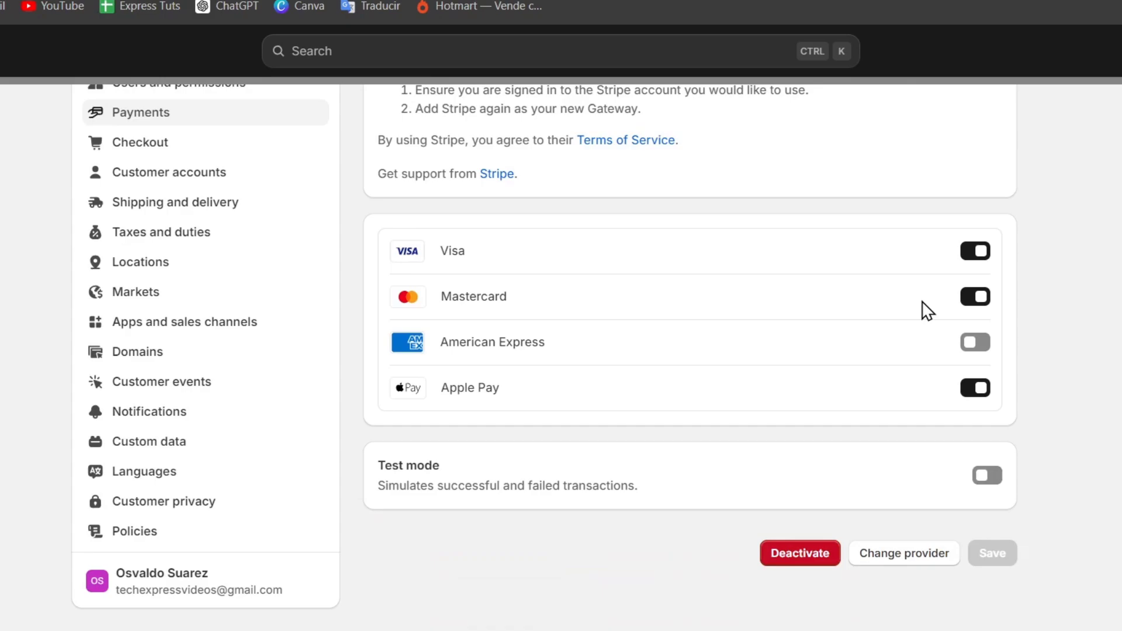